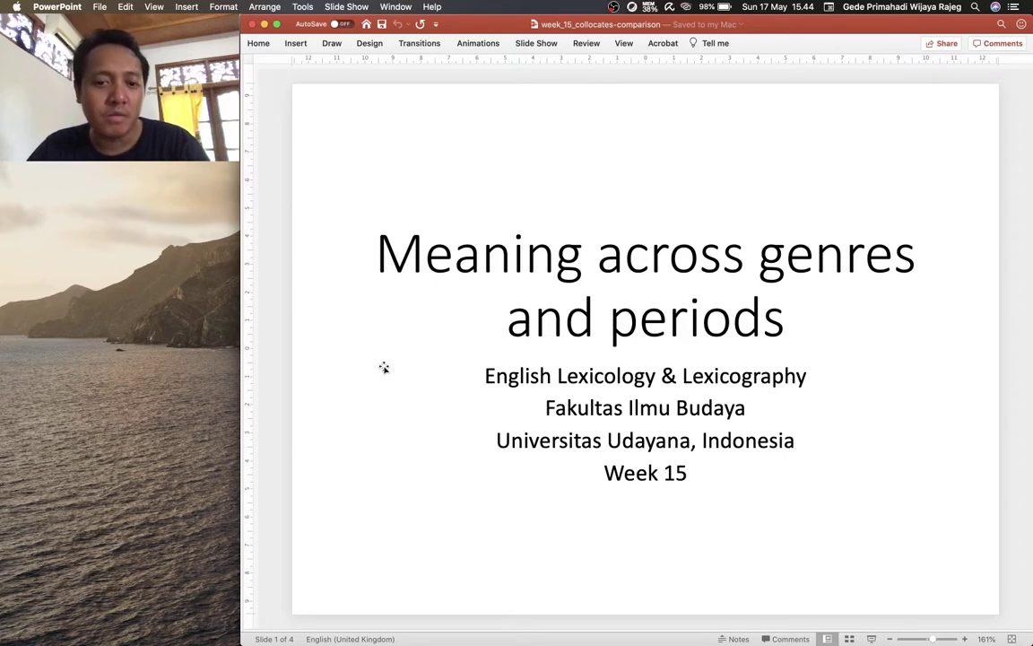
Switch to the Corpus of Contemporary American English in Chrome and open the Collocates search form
key("super+Tab")
key("super+Tab")
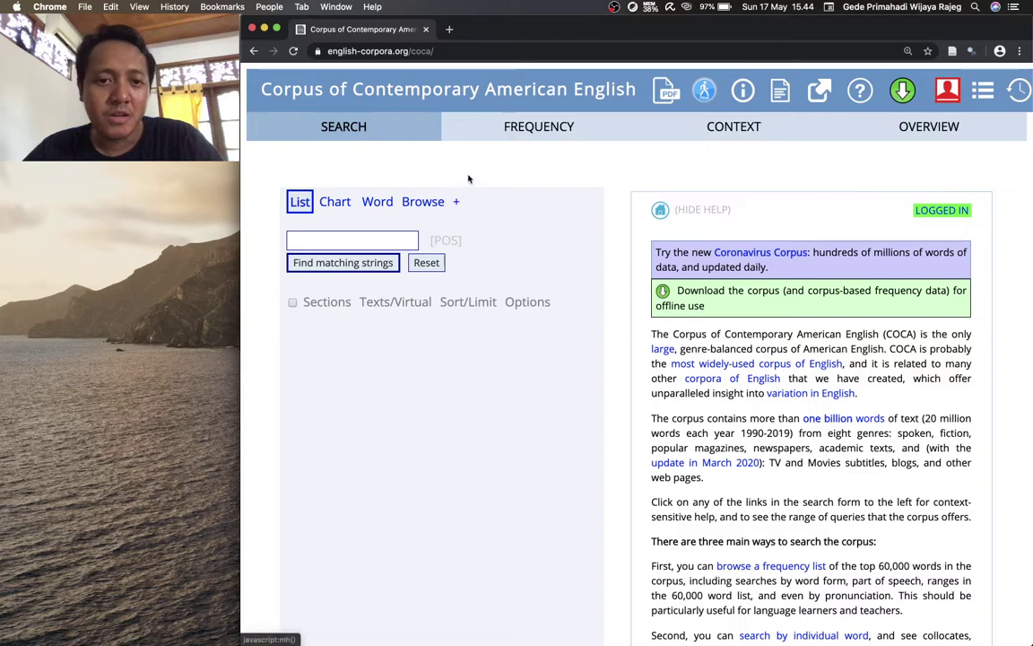
left_click(457, 206)
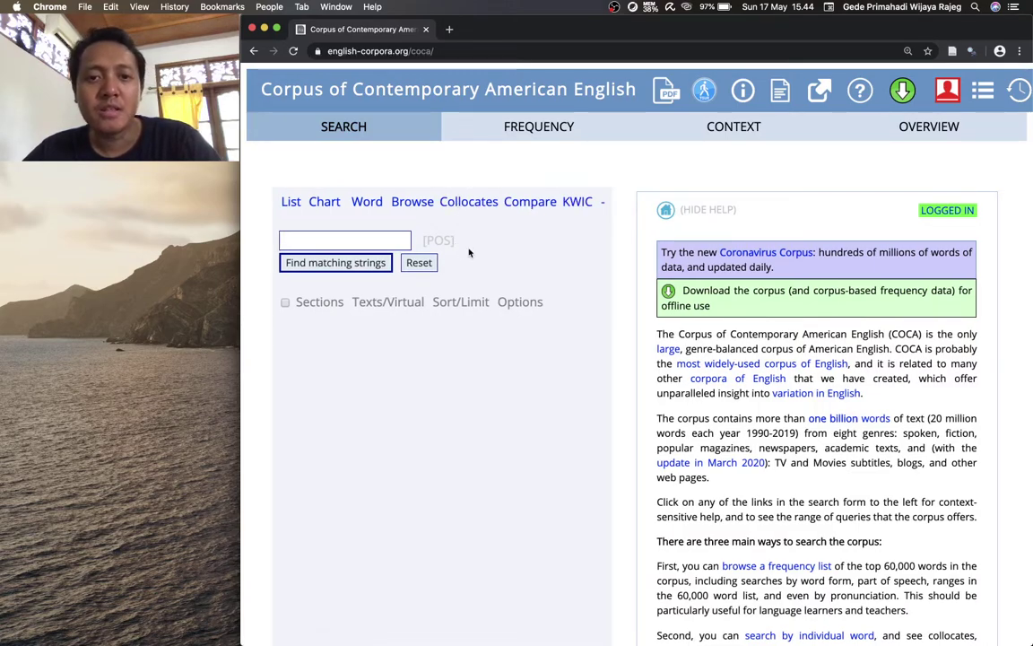
left_click(471, 203)
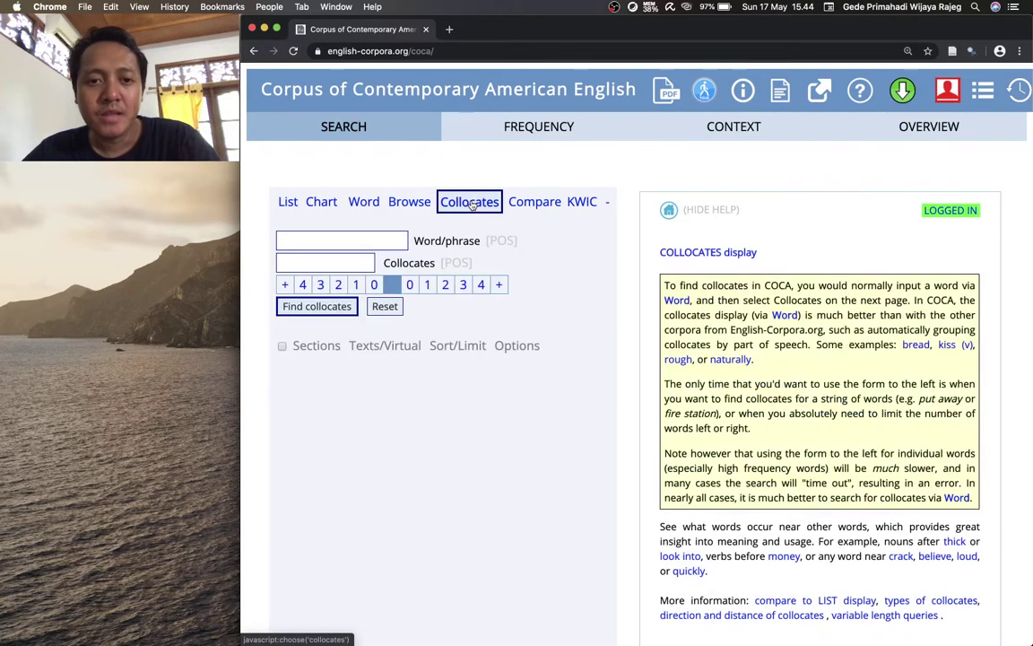
Set up a collocates query for "viral" with NOUN collocates within three words to the left and three to the right
left_click(357, 239)
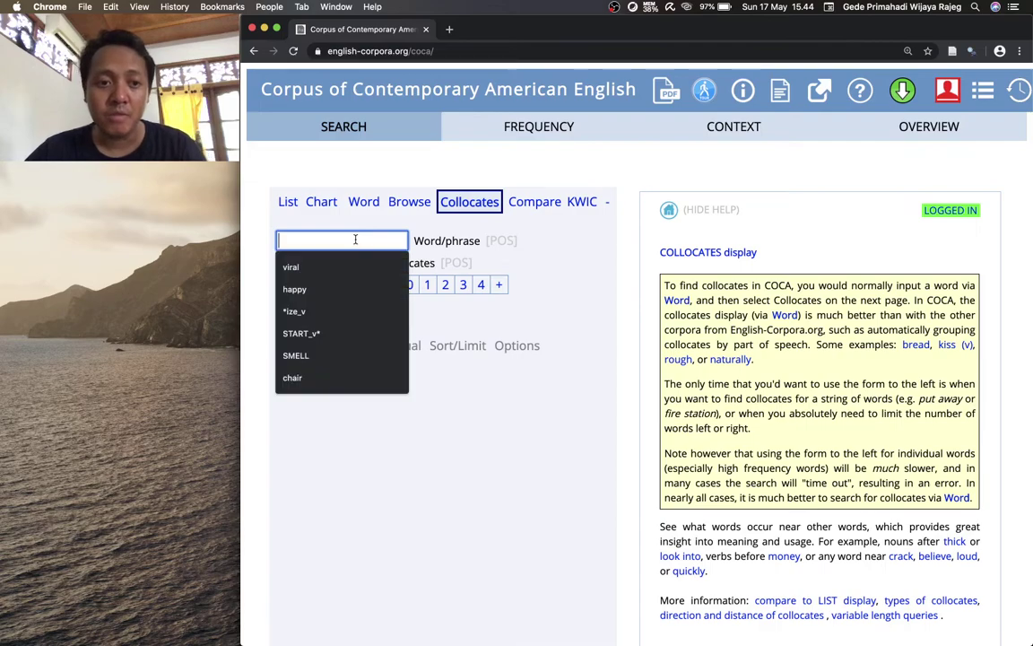
type("vir")
left_click(348, 264)
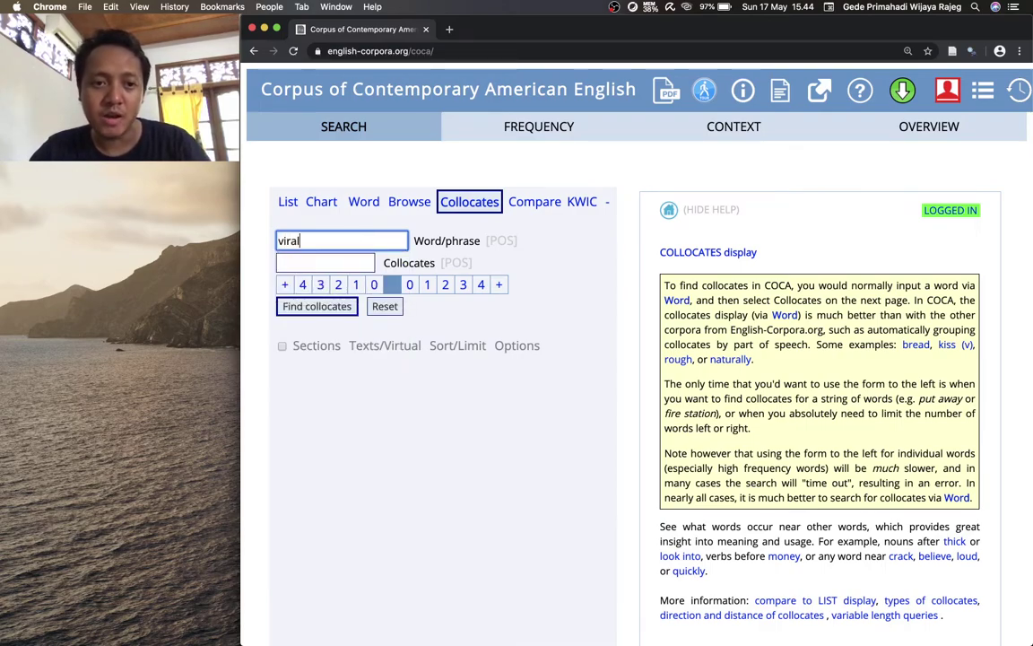
left_click(351, 266)
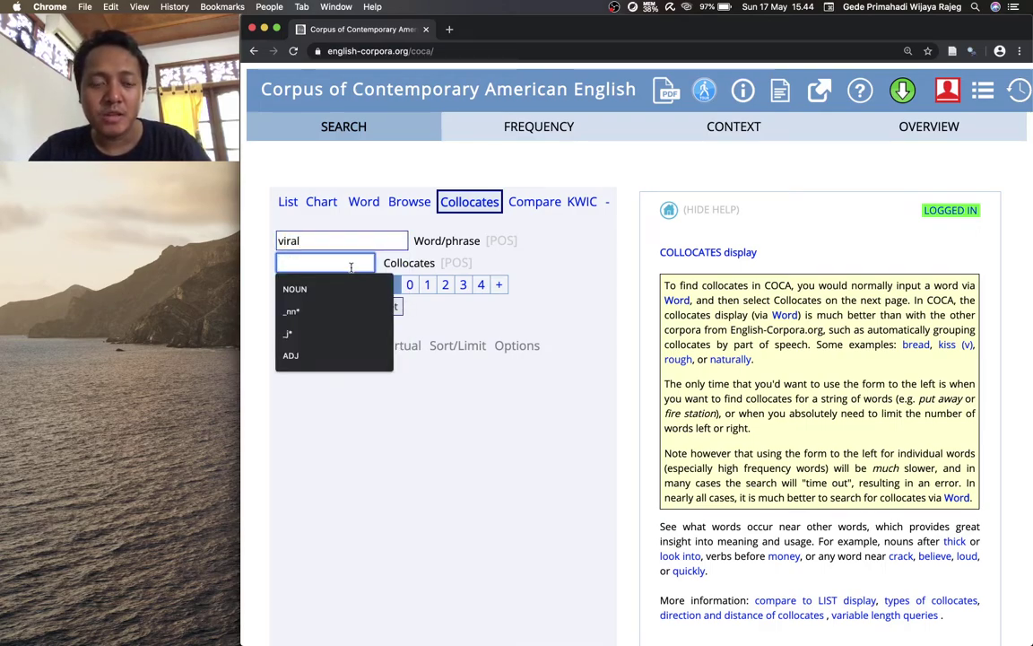
left_click(353, 287)
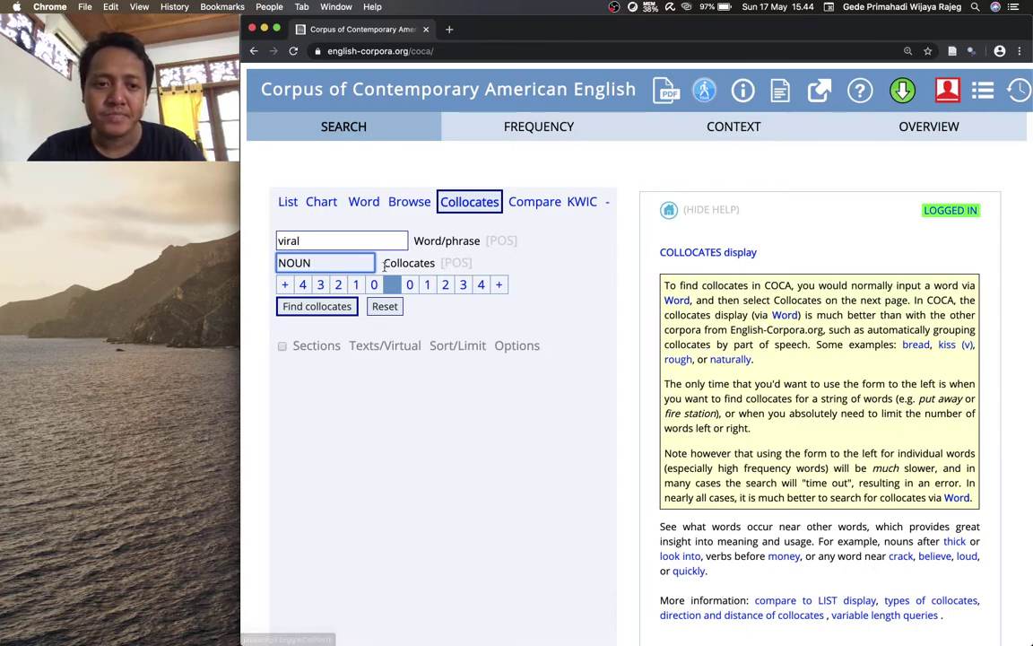
left_click(321, 284)
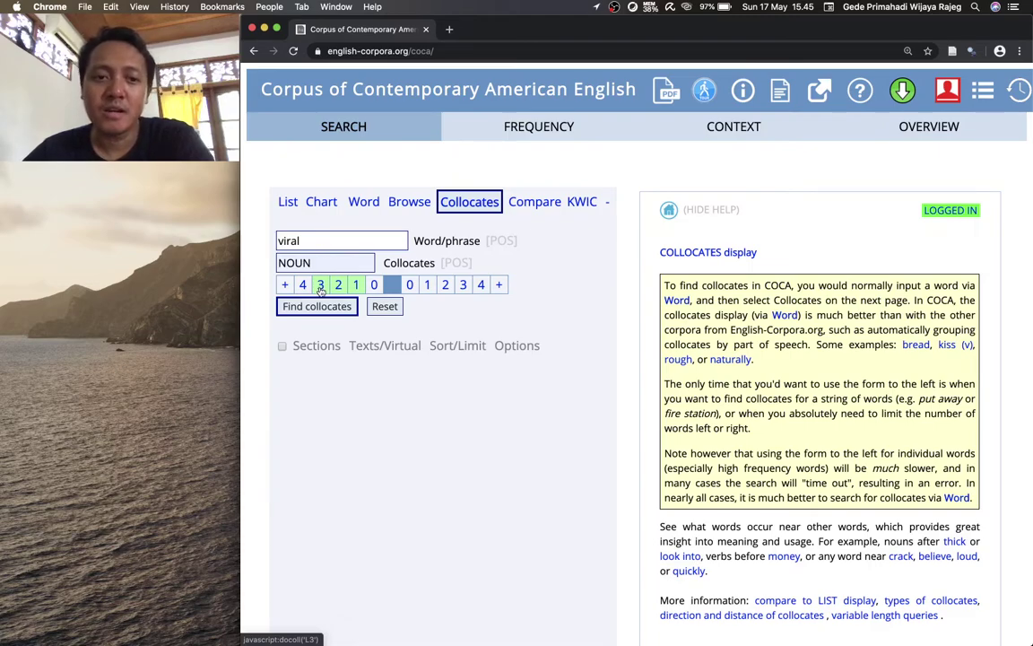
left_click(463, 284)
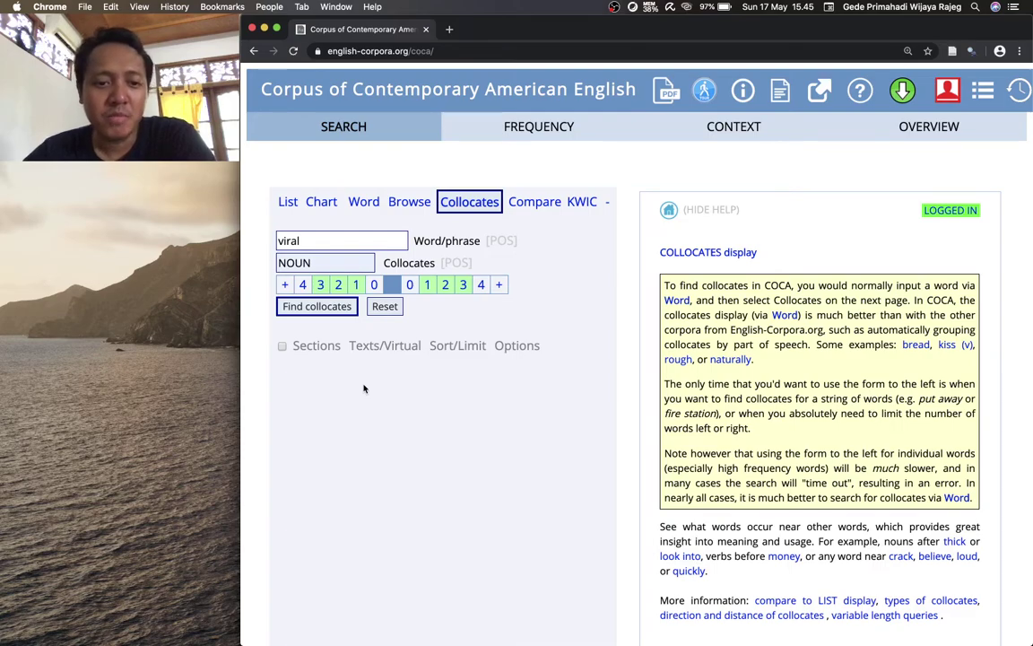
Compare corpus sections by choosing BLOG as section 1 and ACADEMIC as section 2
left_click(317, 353)
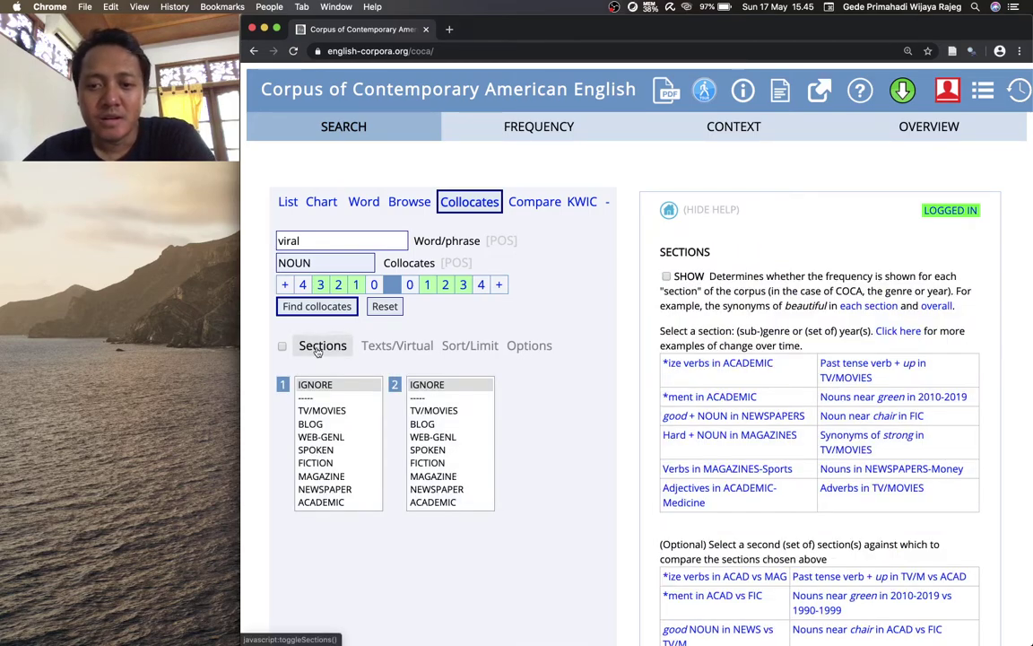
scroll(287, 352, "down", 2)
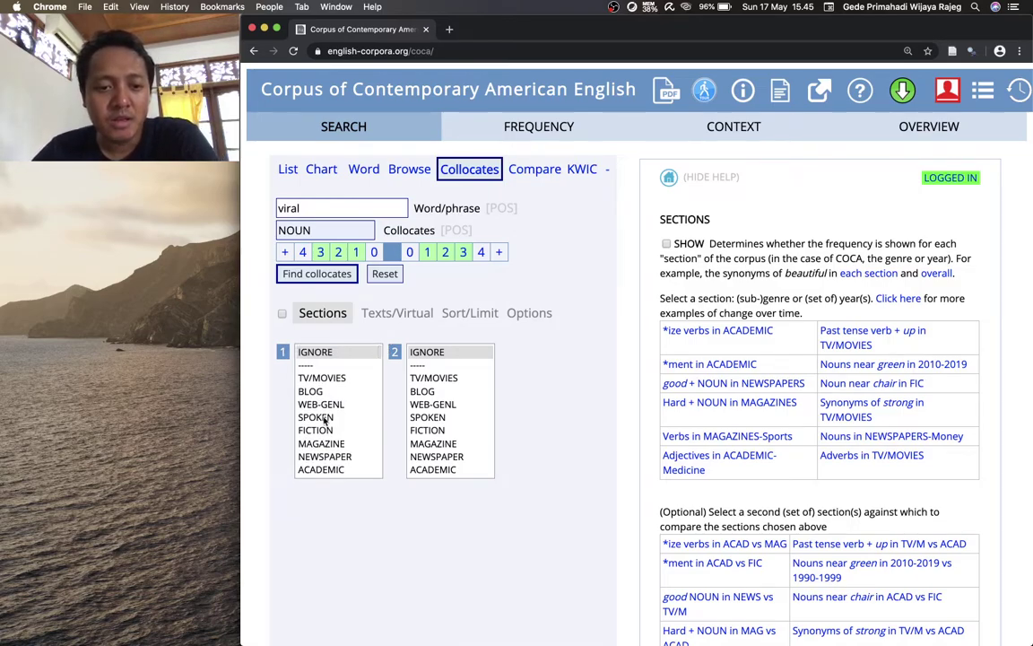
scroll(324, 417, "down", 2)
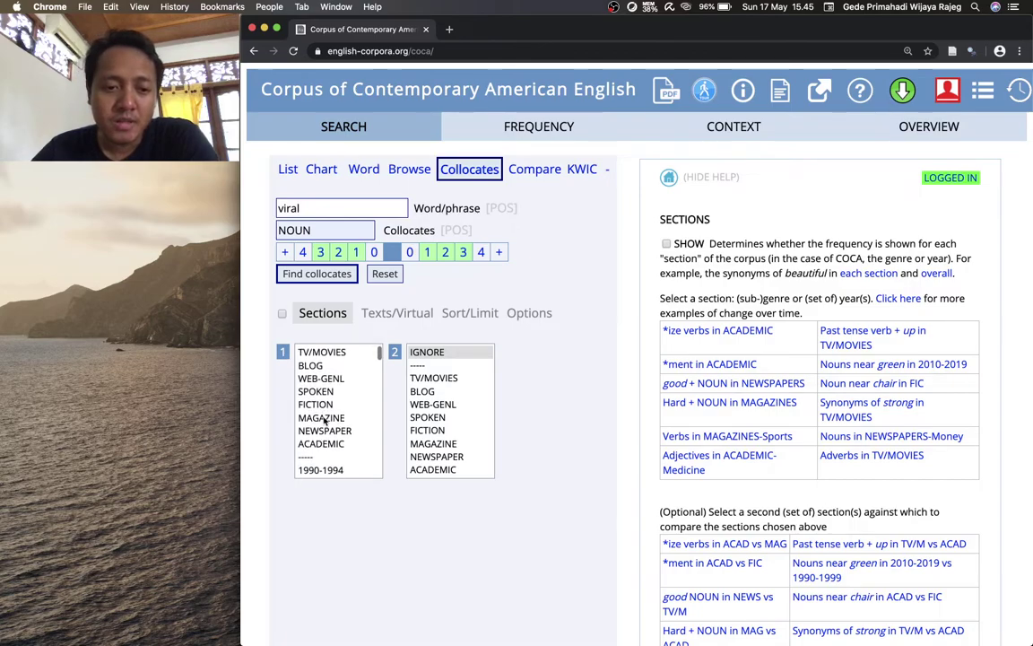
scroll(319, 403, "up", 2)
left_click(312, 392)
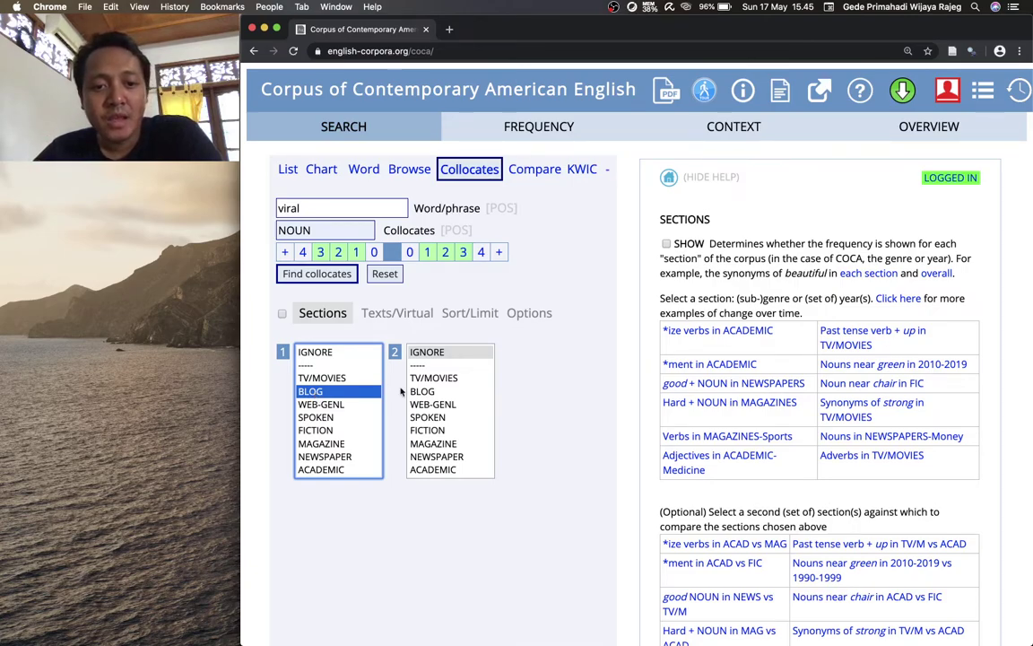
scroll(431, 405, "down", 3)
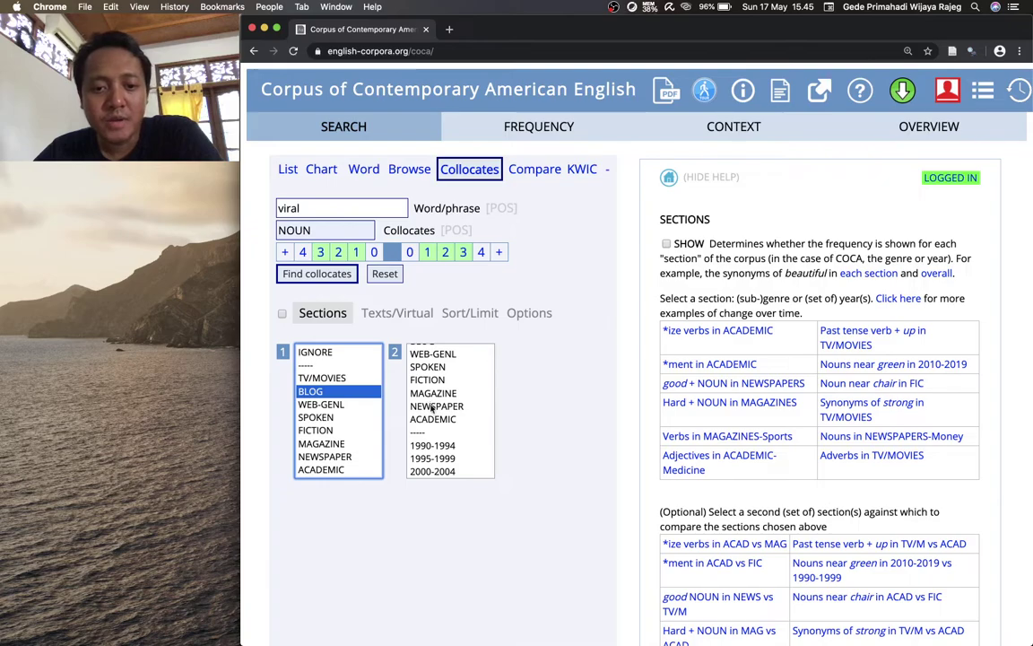
left_click(434, 420)
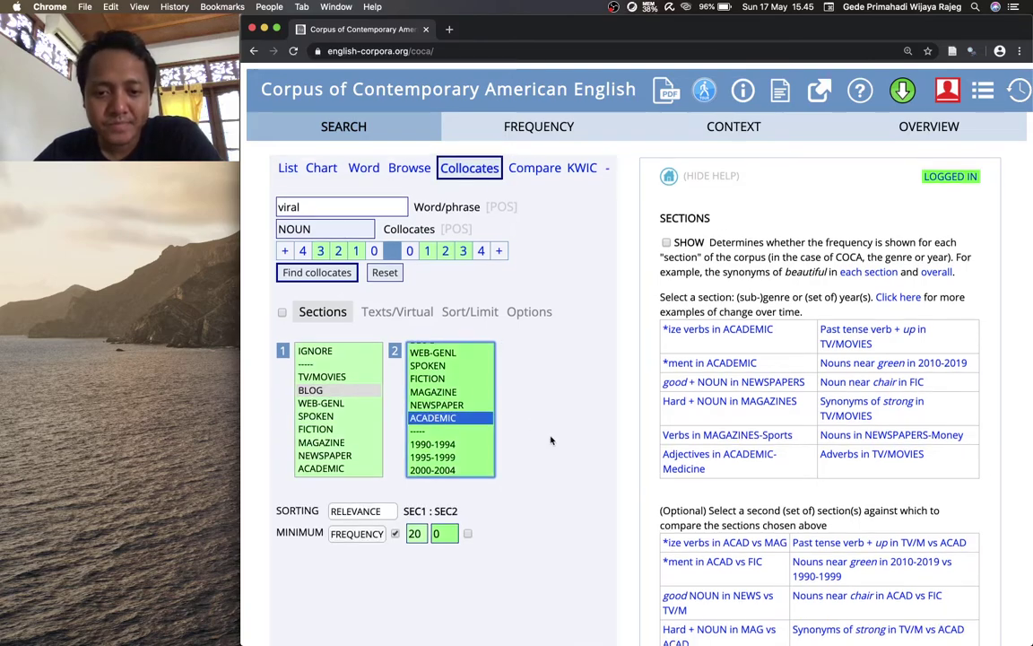
Set the minimum frequency for section 1 to 10, run the collocates search and open its frequency results
scroll(501, 397, "down", 3)
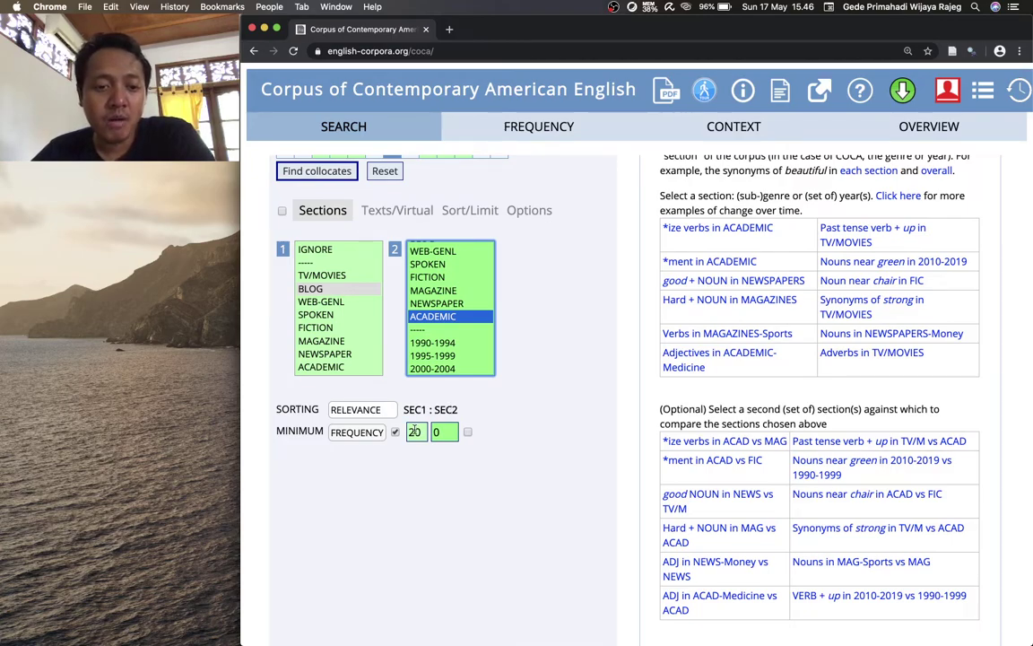
left_click(415, 431)
key("BackSpace")
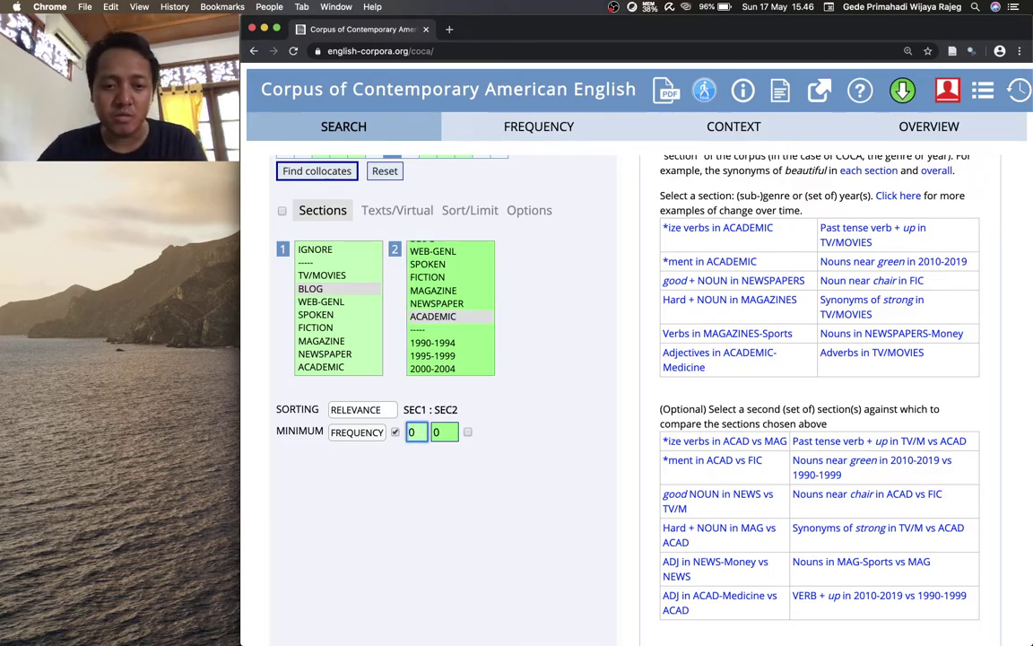
type("1")
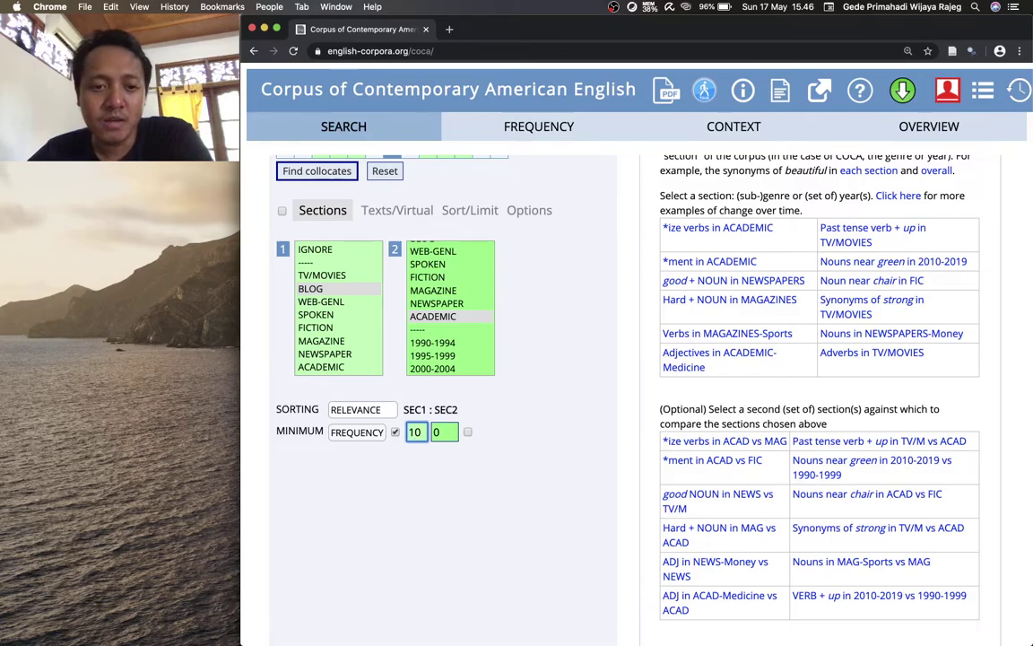
scroll(439, 359, "up", 2)
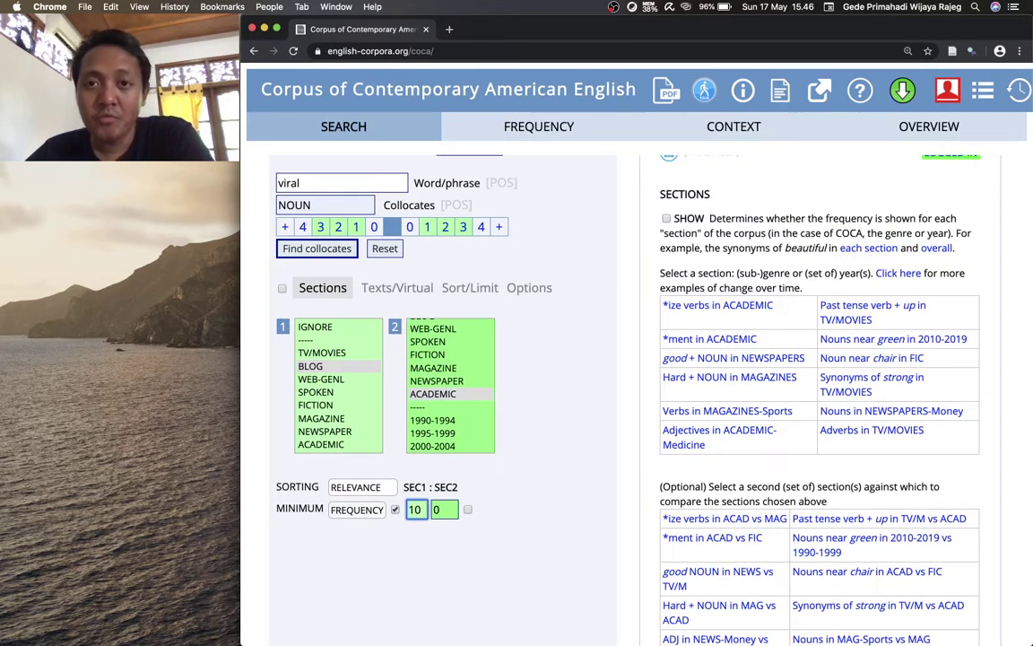
left_click(331, 254)
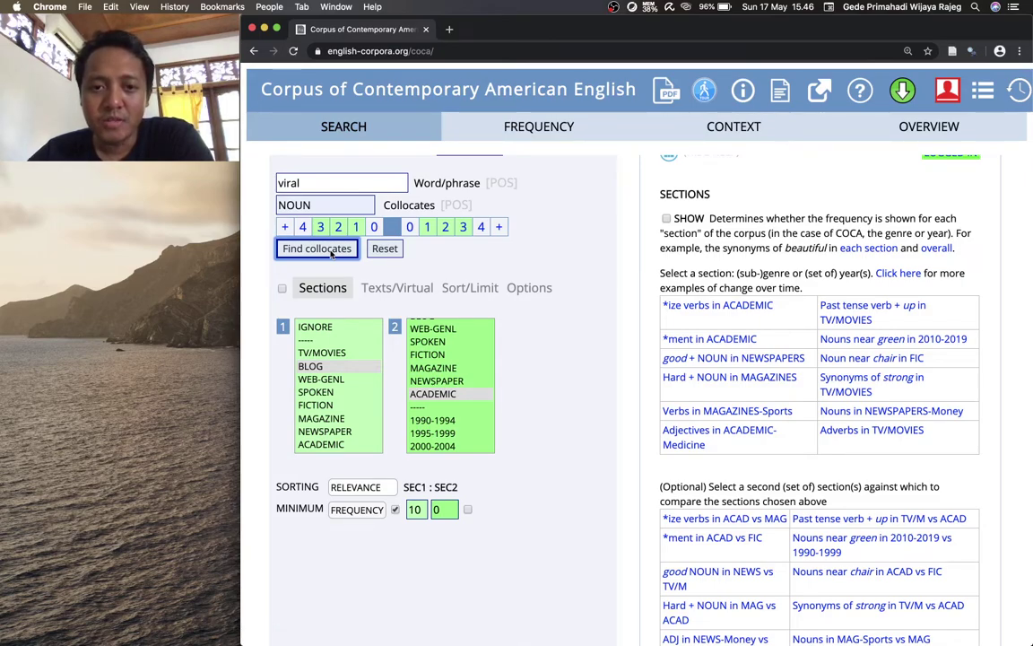
scroll(331, 254, "up", 2)
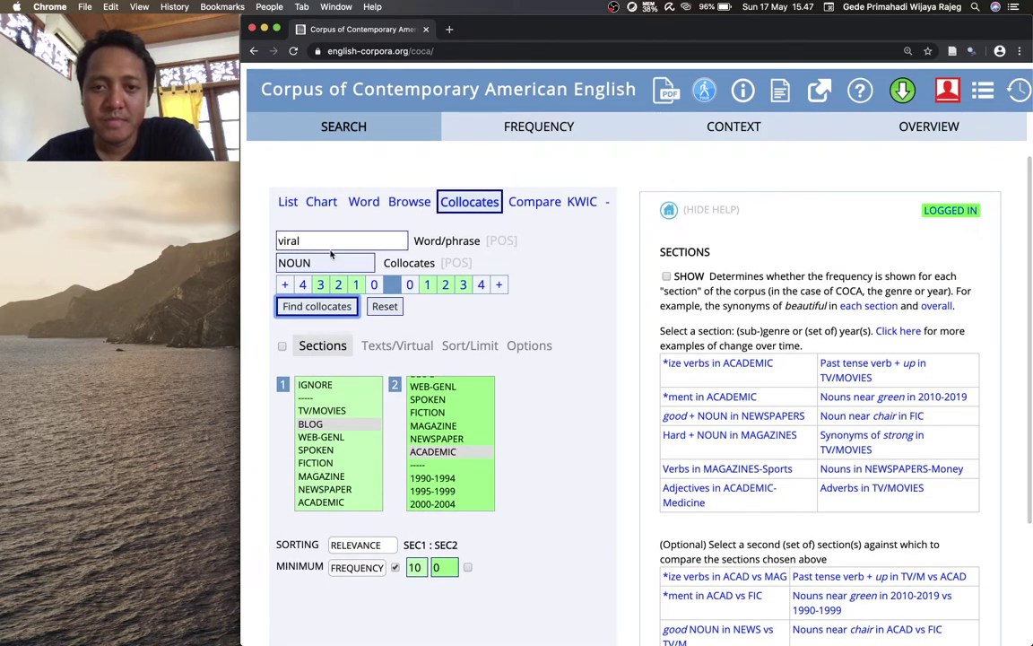
left_click(546, 127)
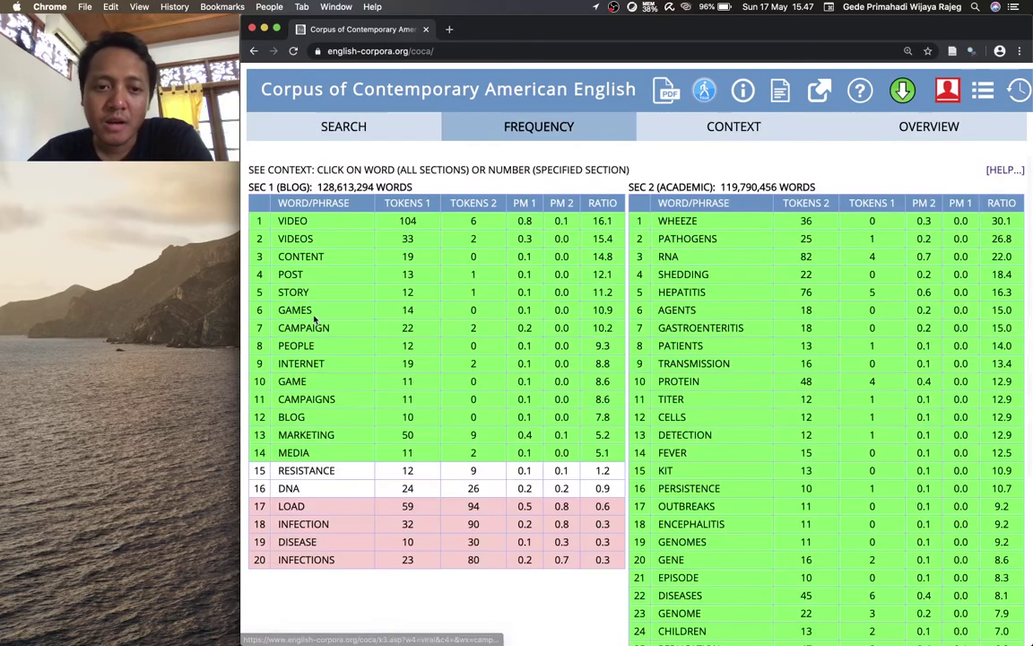
Examine the BLOG and ACADEMIC collocate tables for "viral", including each section's word total and the lower-ranked collocates
left_click(345, 130)
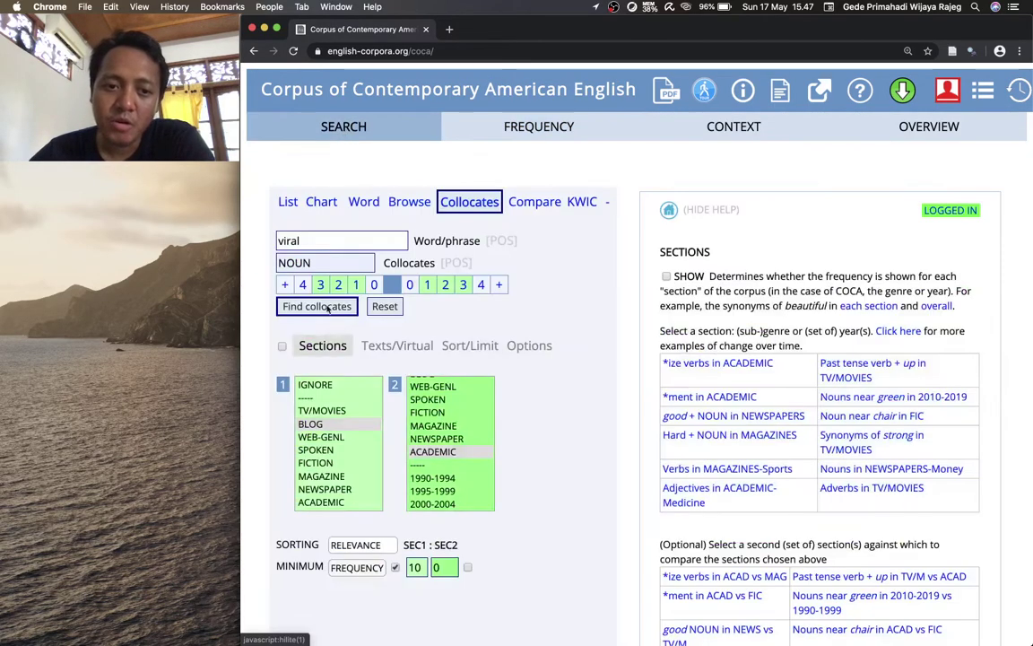
left_click(540, 128)
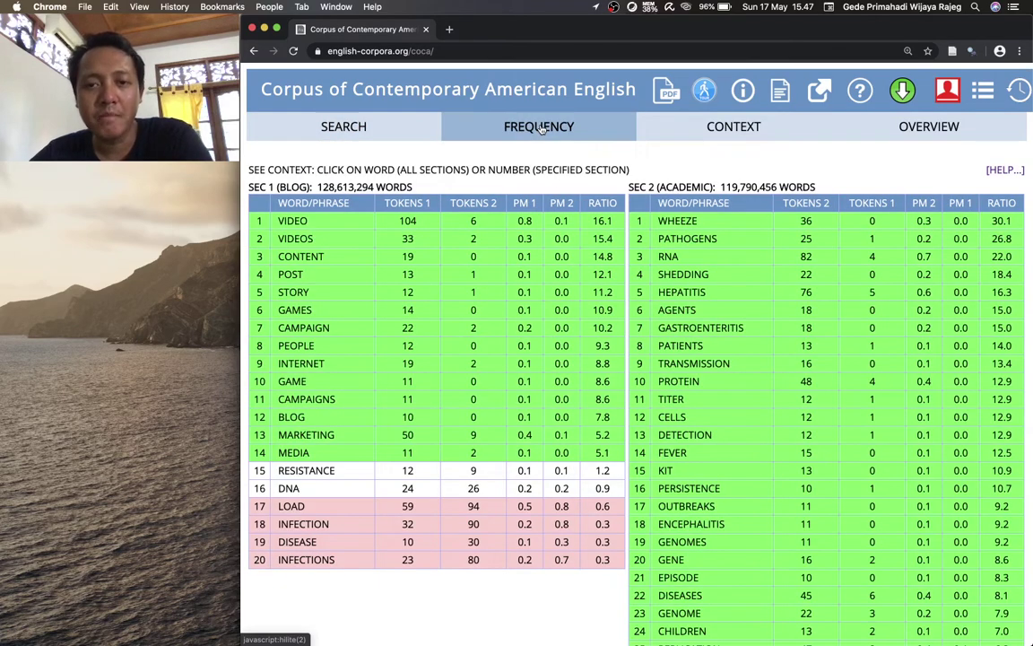
scroll(454, 361, "down", 1)
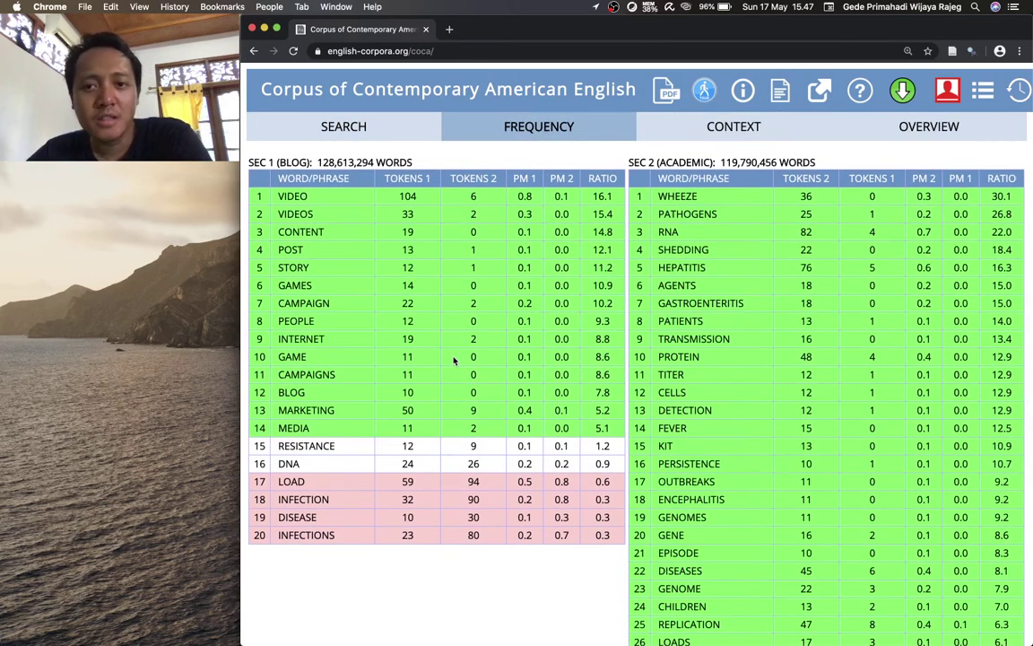
scroll(454, 361, "up", 1)
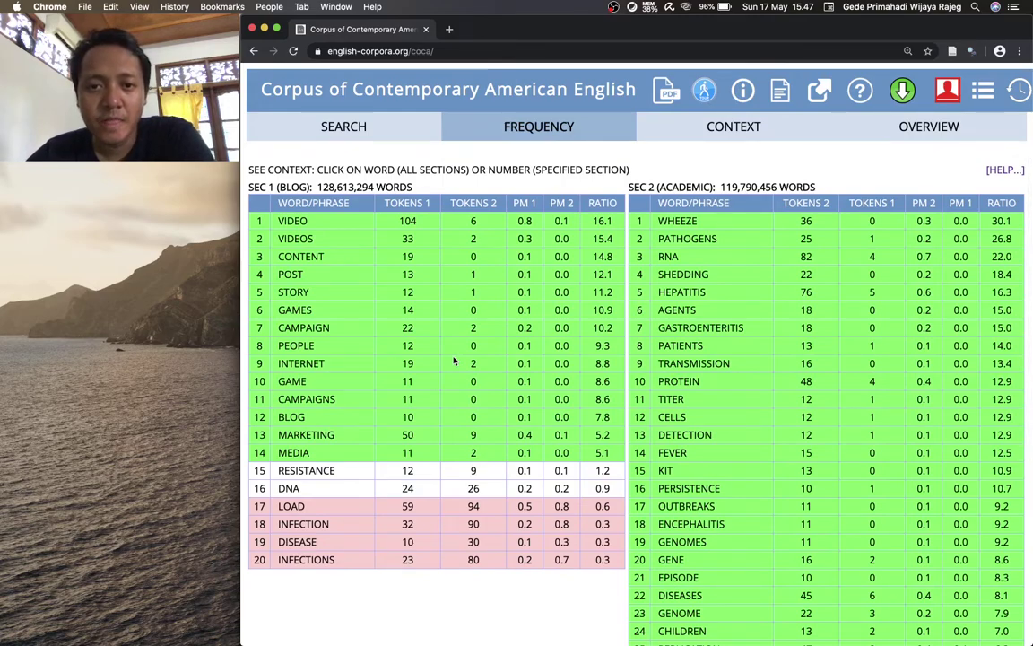
left_click_drag(317, 188, 376, 187)
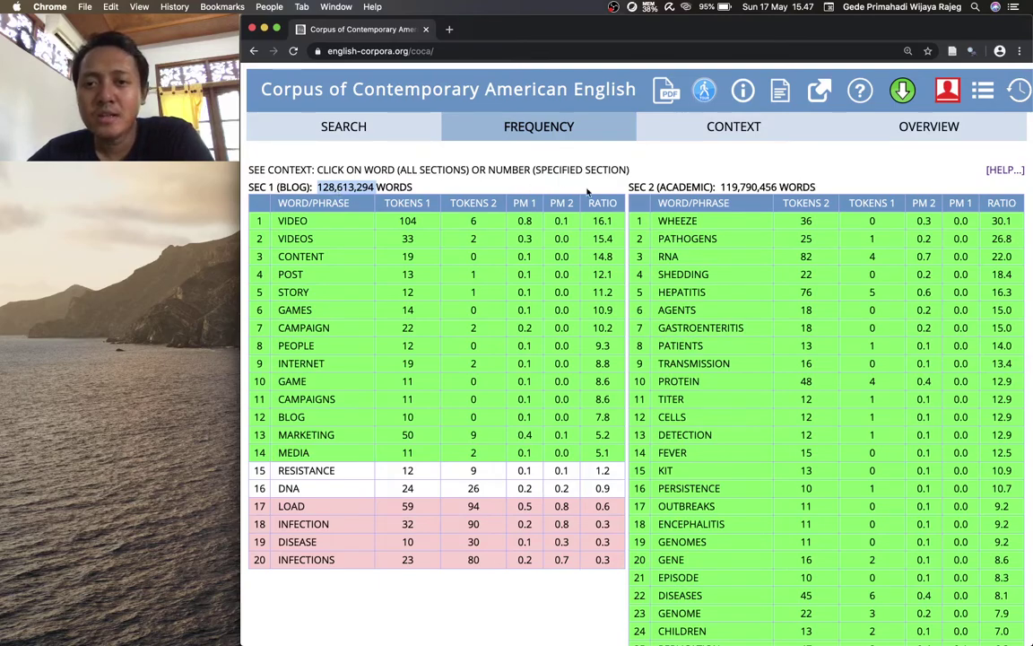
left_click_drag(721, 186, 776, 187)
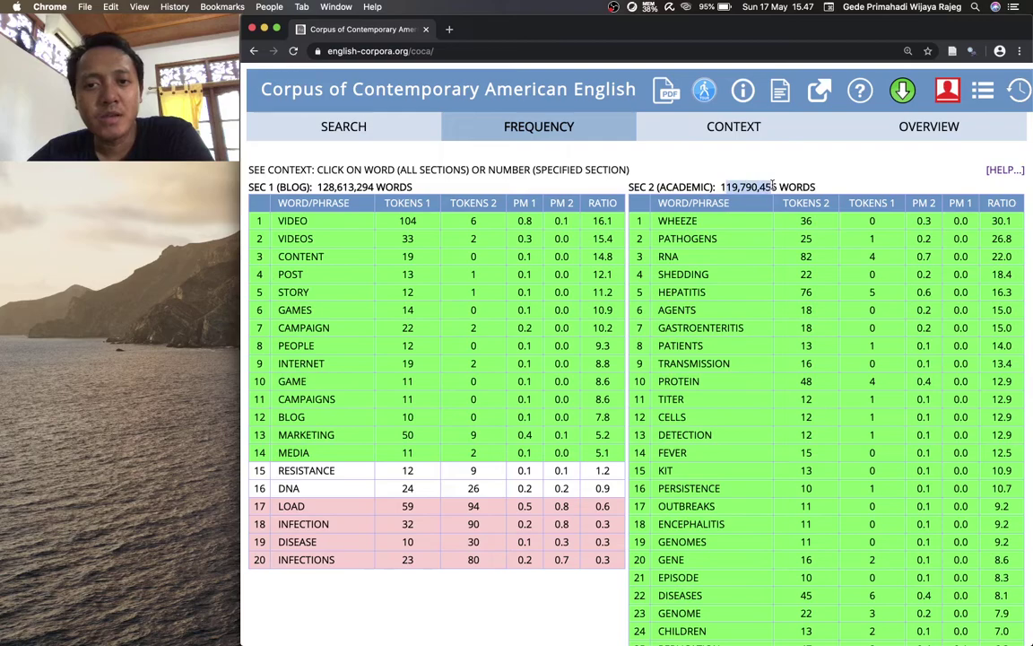
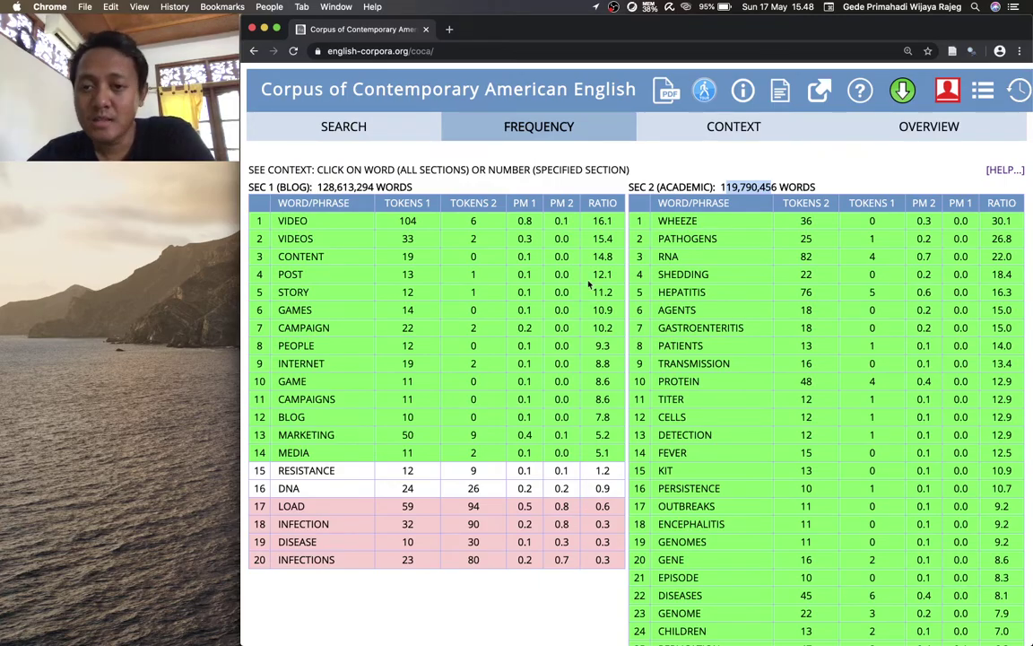
scroll(691, 591, "down", 3)
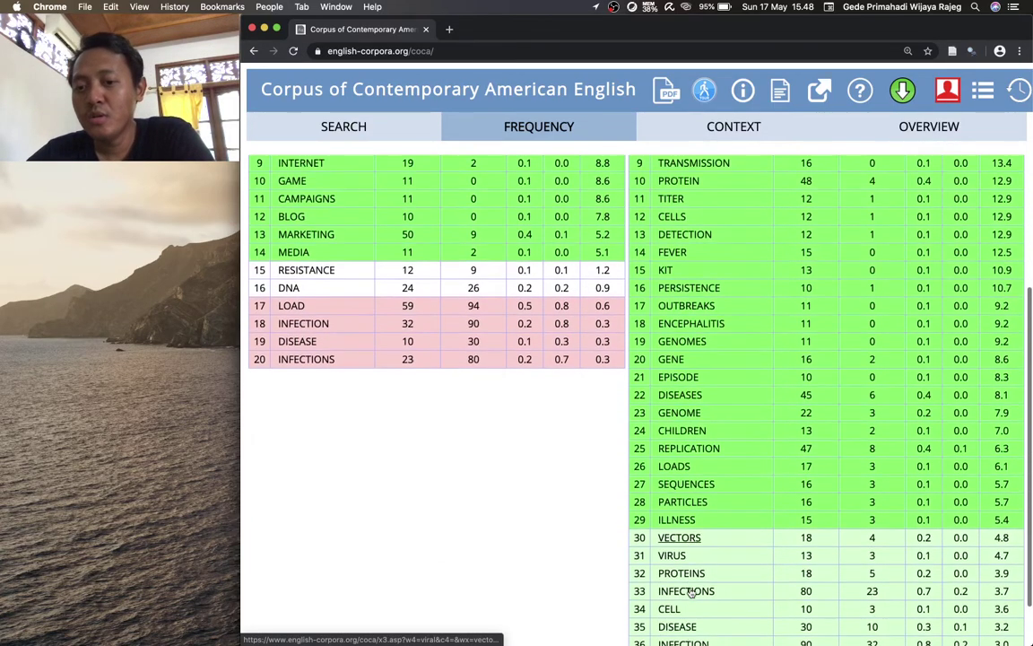
scroll(690, 592, "up", 5)
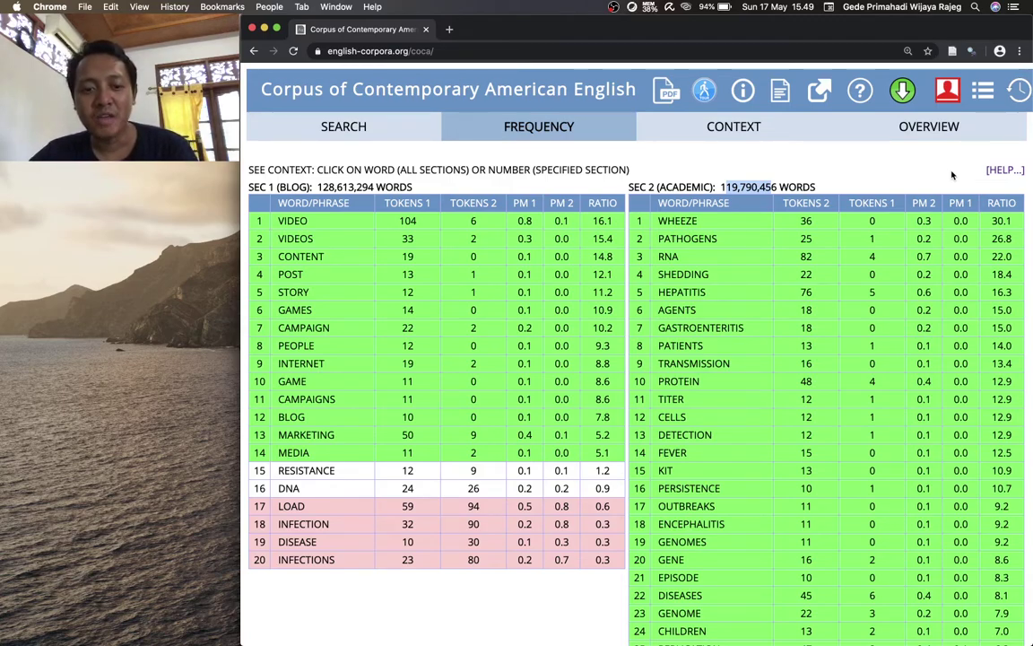
Read the PowerPoint slide on interpreting the RATIO column and compare it with the collocate tables in Chrome
key("super+Tab")
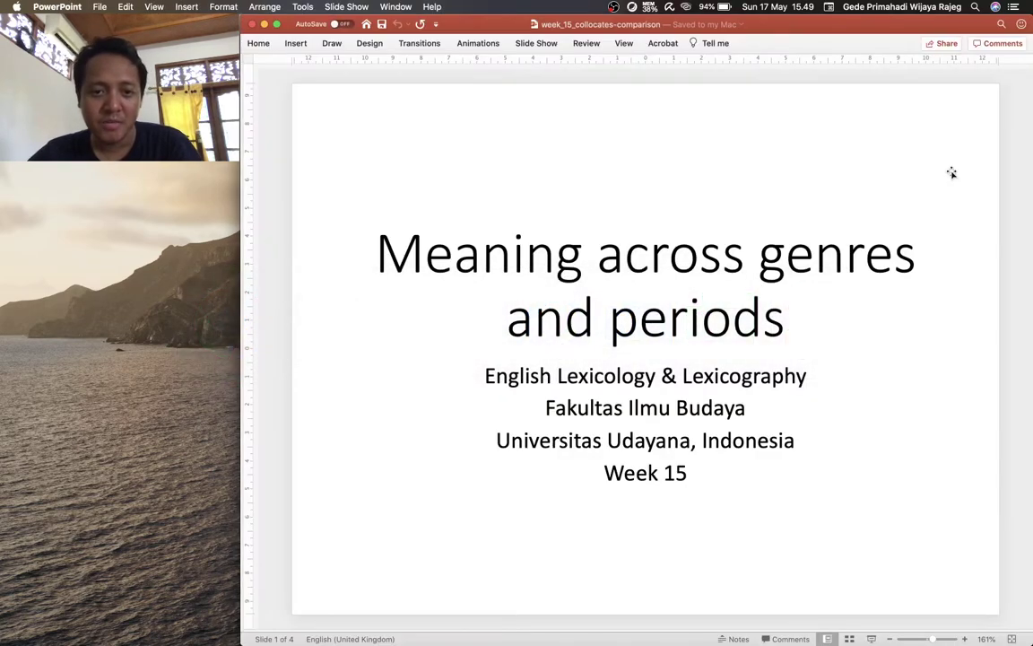
scroll(952, 172, "down", 3)
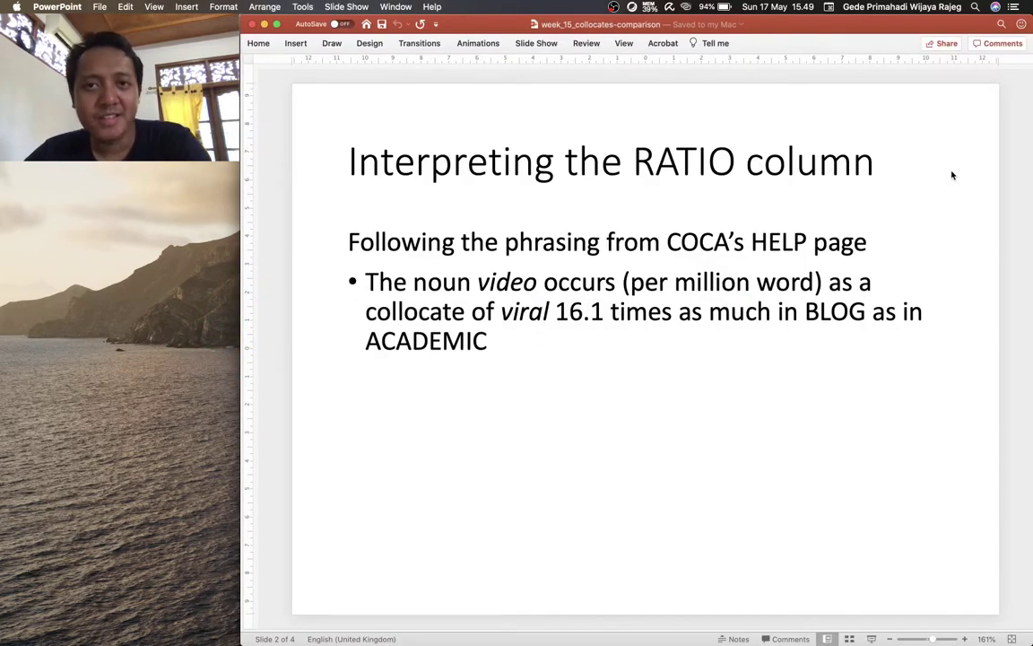
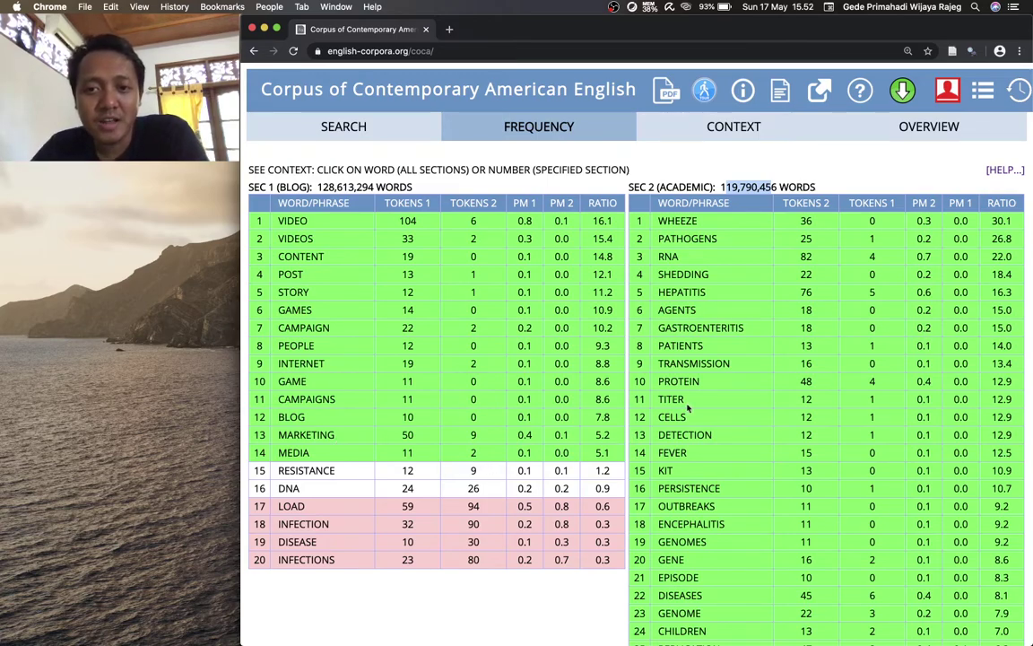
scroll(687, 411, "down", 2)
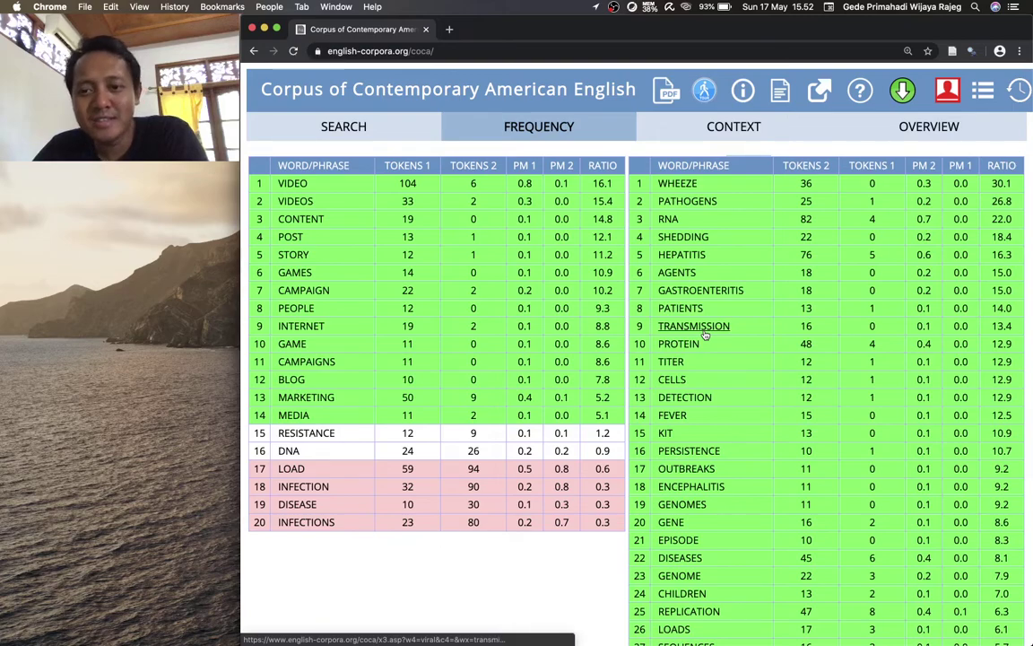
Review the BLOG and ACADEMIC collocate tables for "viral", comparing the ratios of the higher- and lower-ranked nouns
scroll(706, 334, "down", 3)
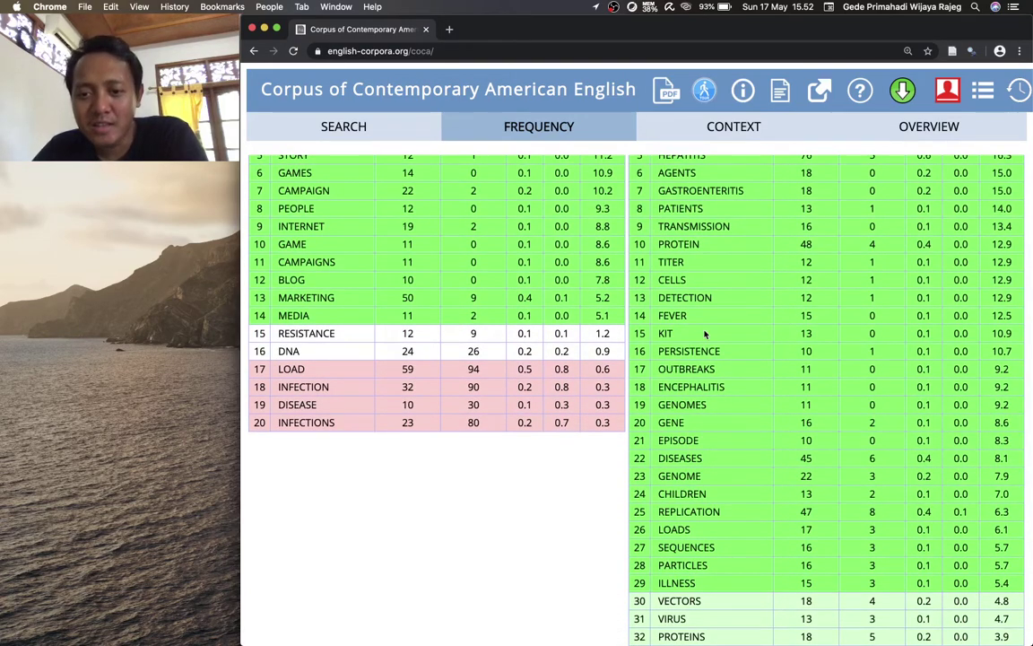
scroll(706, 334, "down", 1)
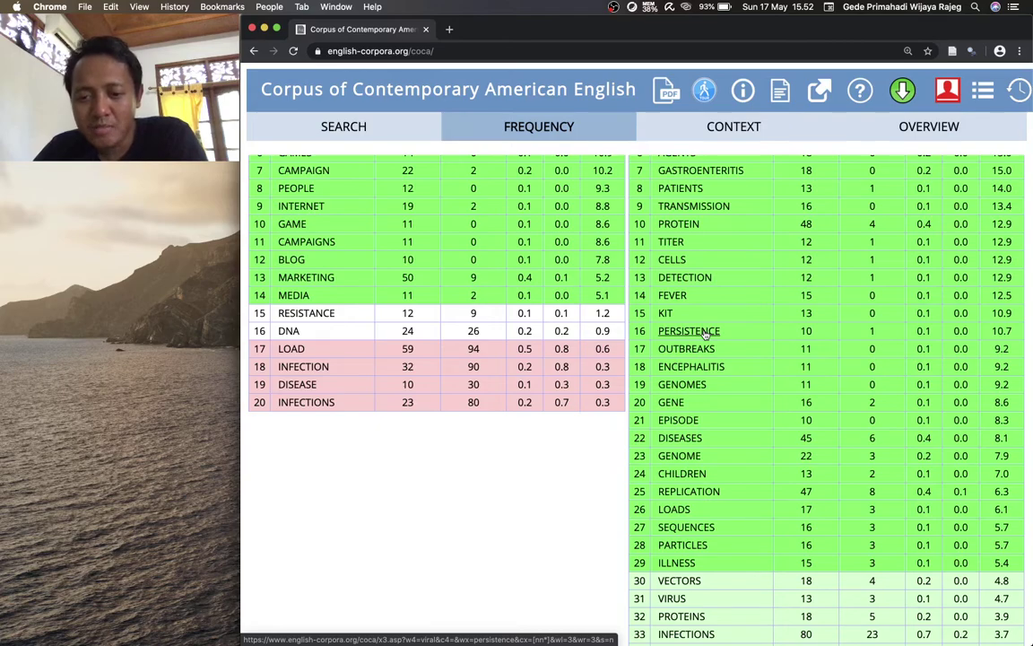
scroll(705, 334, "up", 5)
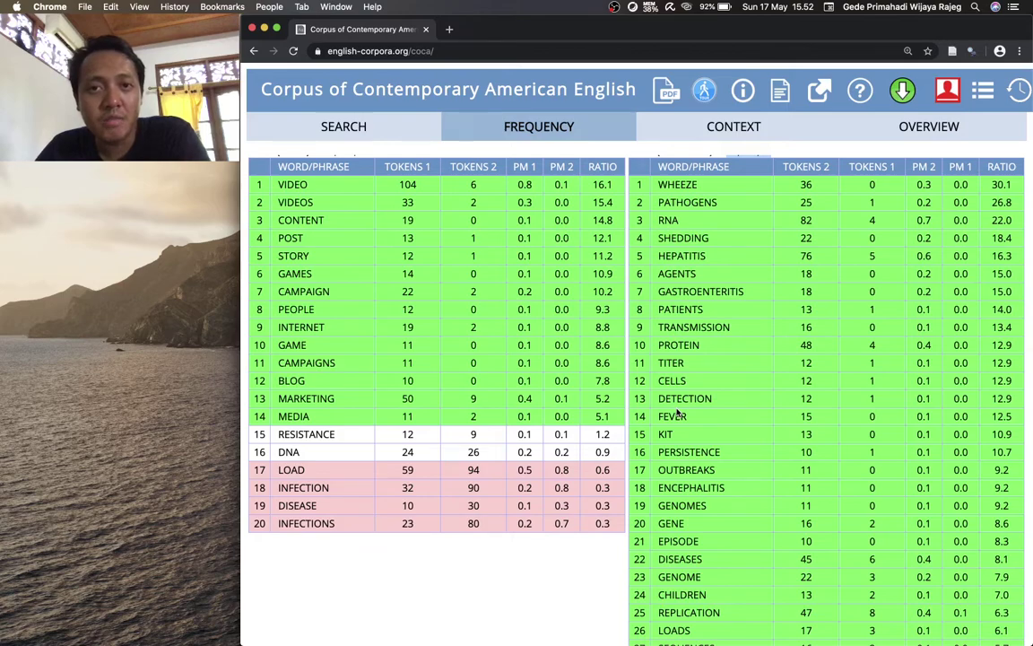
scroll(677, 414, "up", 1)
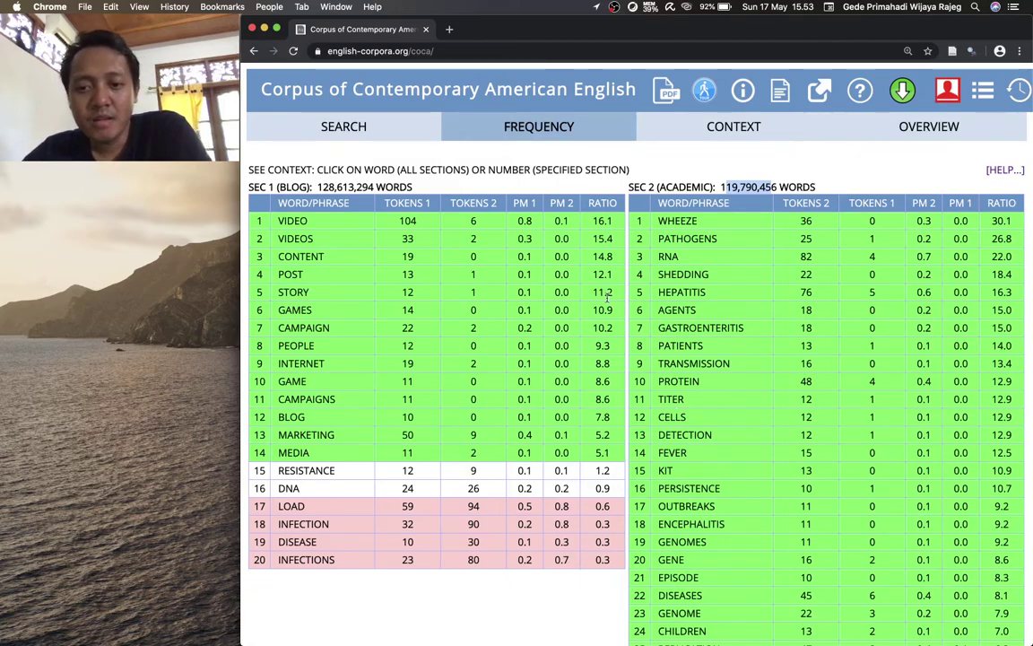
Return to the collocates search form and locate the five-year periods among the choices for both sections
left_click(383, 126)
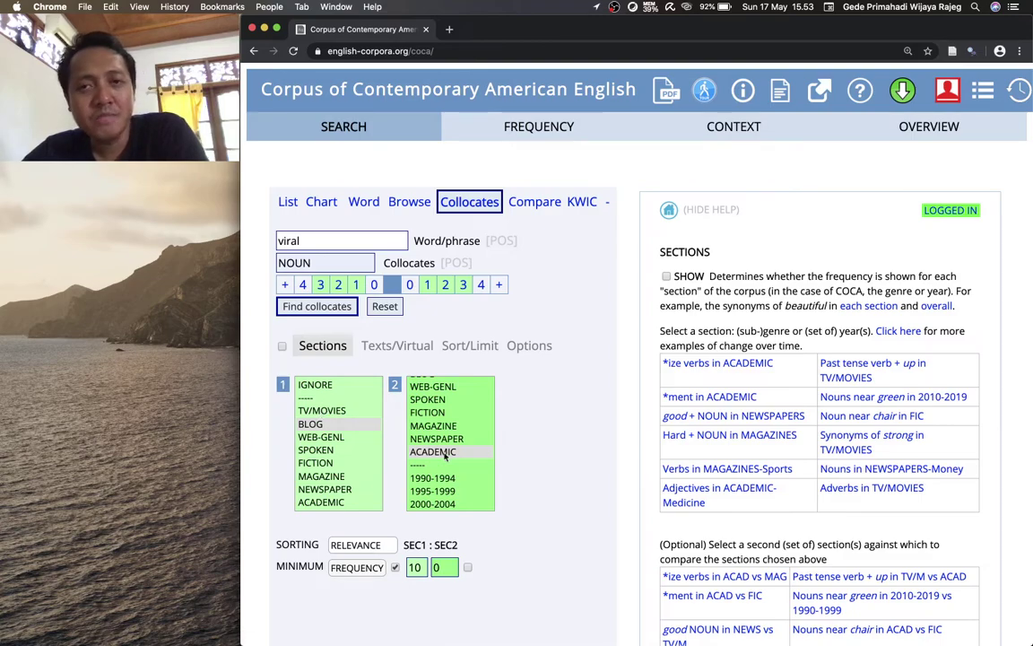
scroll(461, 455, "down", 3)
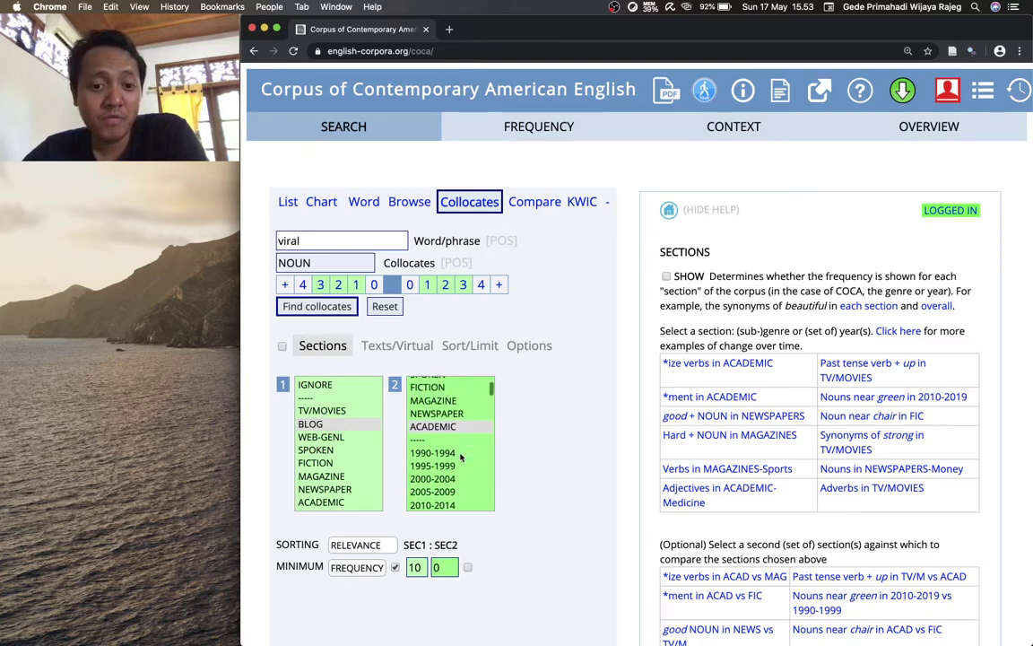
scroll(341, 466, "down", 5)
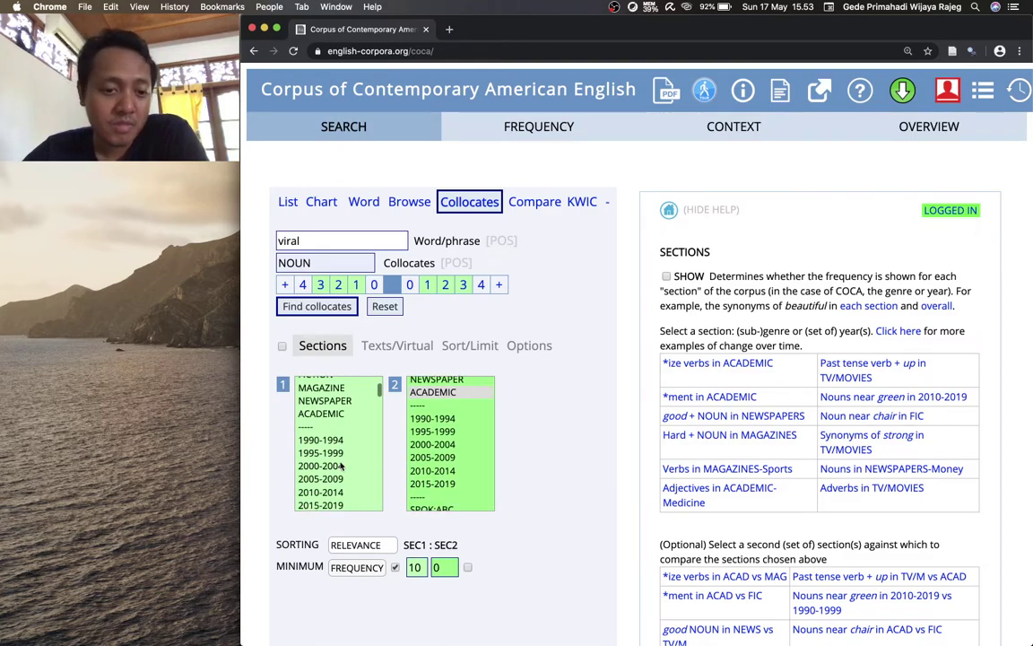
scroll(341, 465, "down", 1)
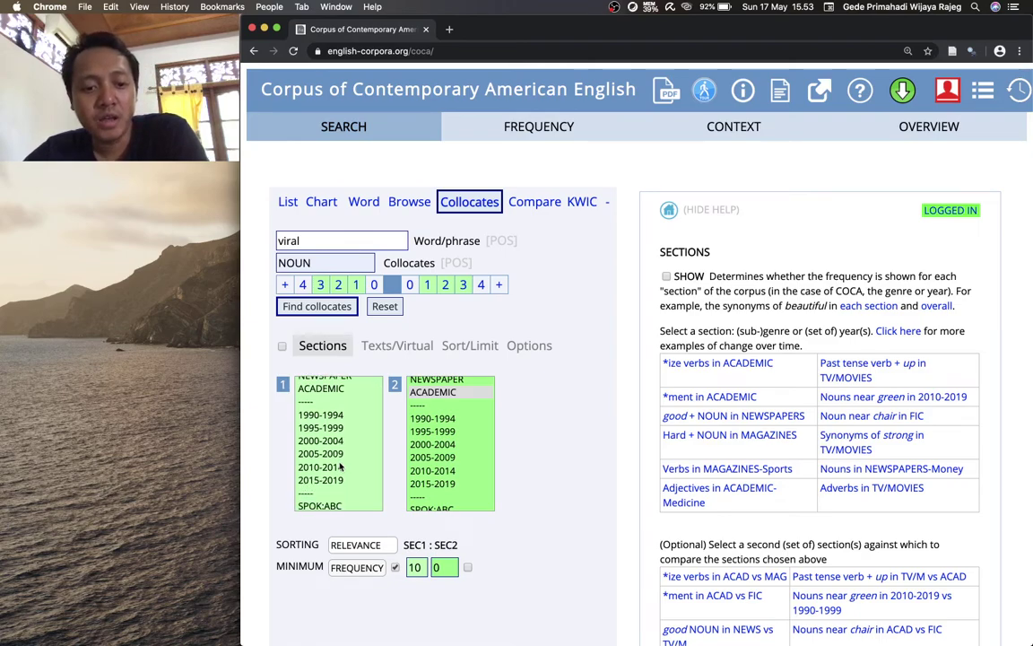
Try a comparison over time with 1990-1994 as section 1 and 2015-2019 as section 2
left_click(320, 417)
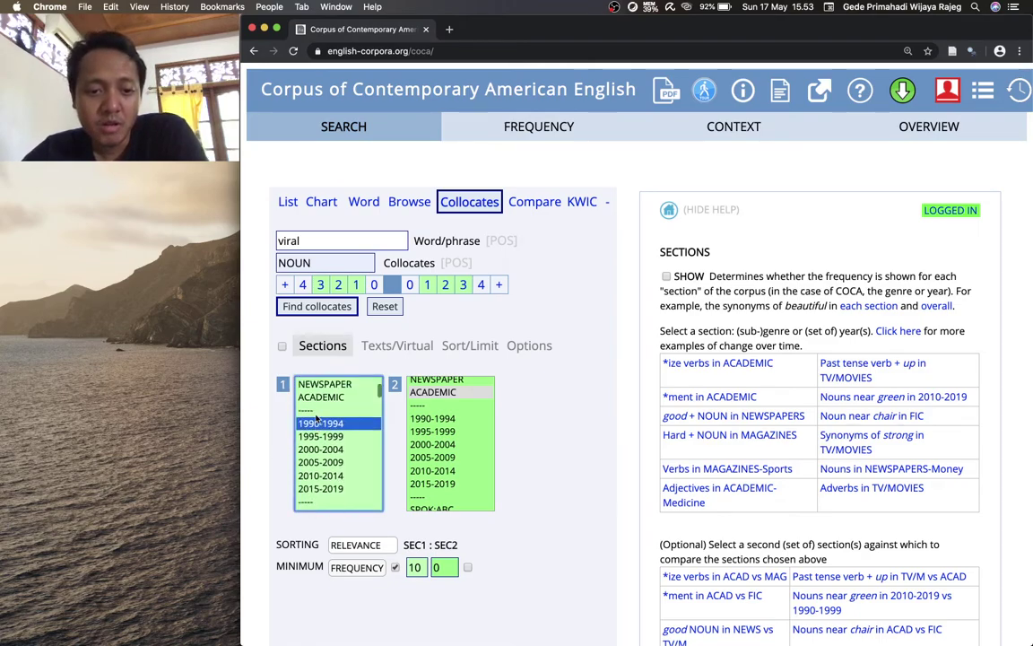
scroll(316, 418, "up", 4)
scroll(316, 418, "down", 3)
scroll(316, 417, "up", 2)
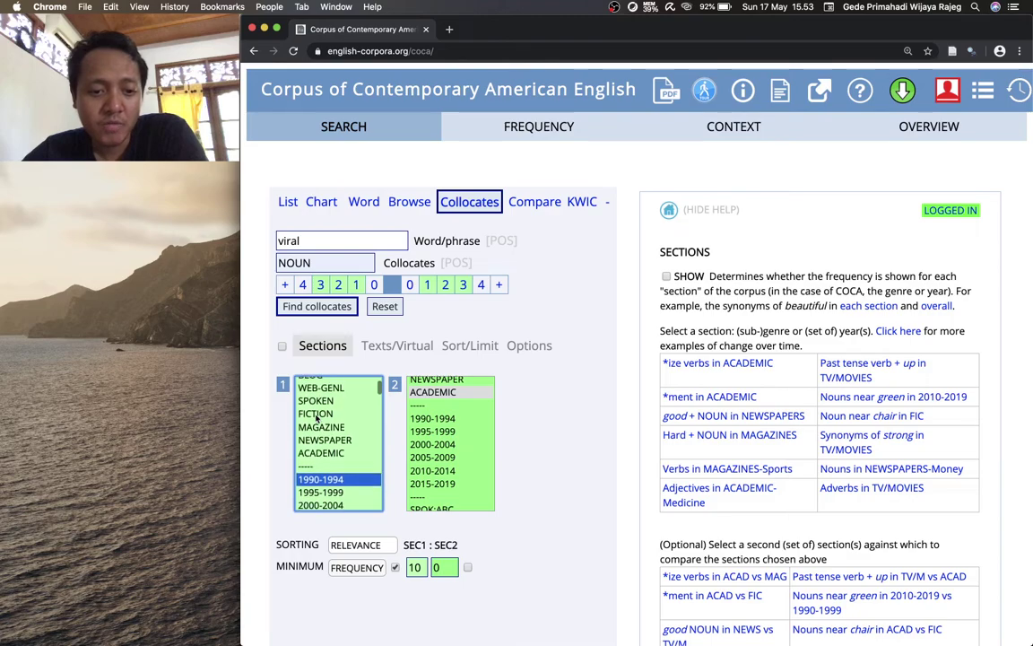
scroll(316, 418, "down", 3)
scroll(316, 417, "up", 4)
scroll(315, 418, "down", 3)
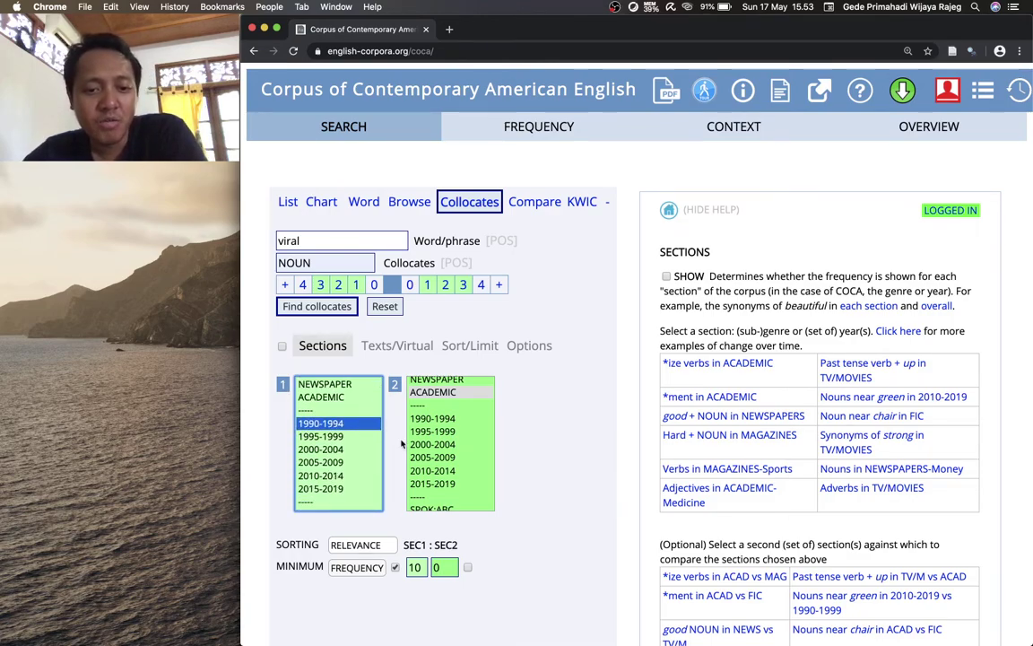
left_click(426, 484)
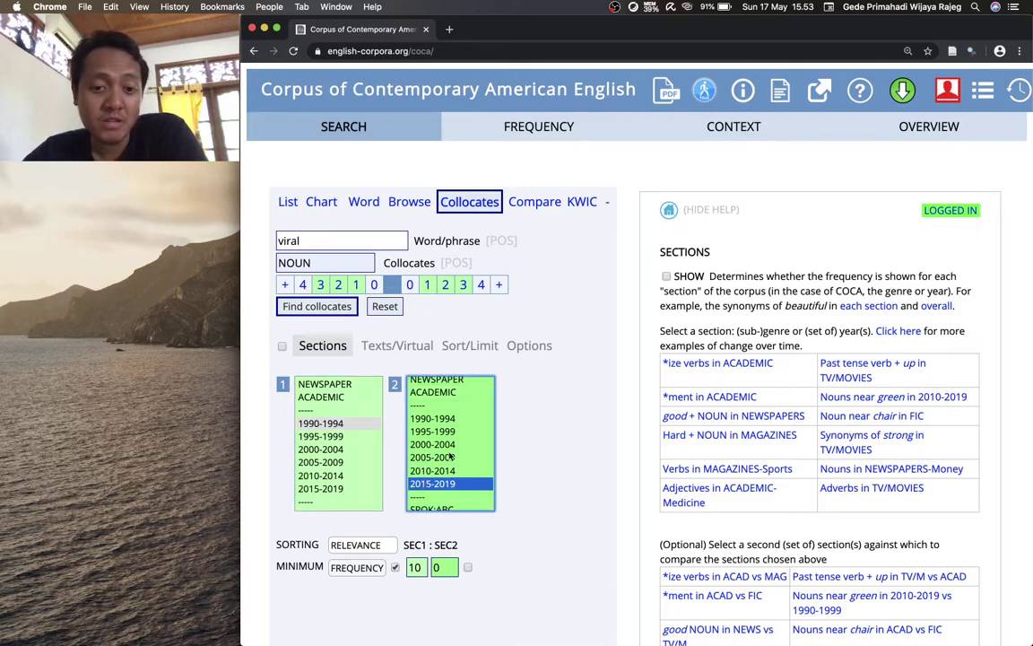
Reset both section selections to IGNORE
scroll(440, 467, "up", 3)
scroll(440, 466, "down", 2)
scroll(449, 458, "up", 3)
scroll(448, 457, "up", 3)
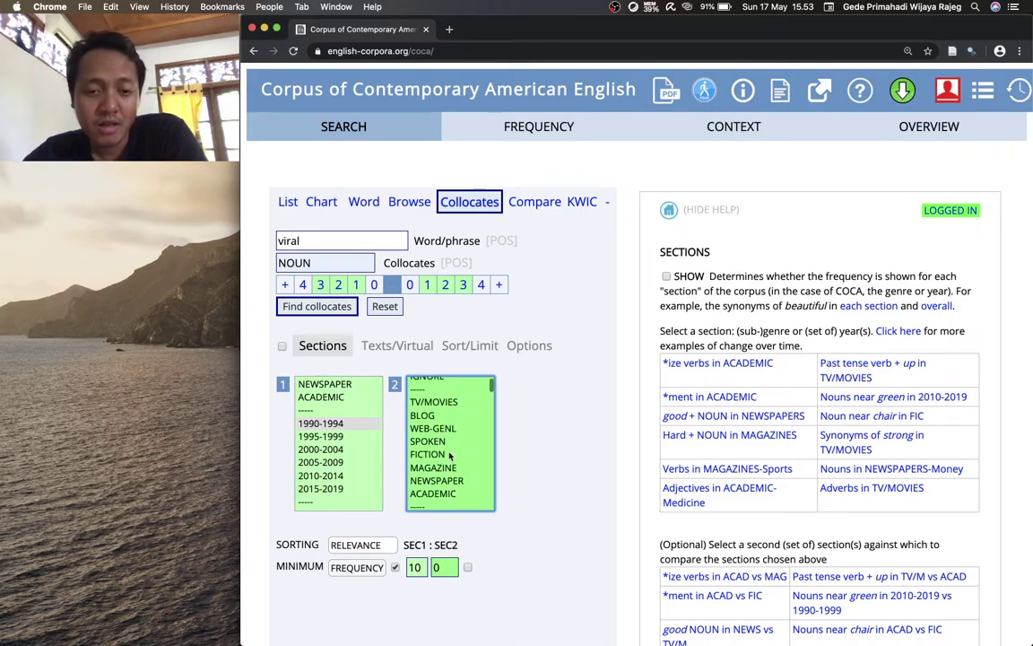
scroll(331, 398, "up", 3)
scroll(331, 397, "up", 2)
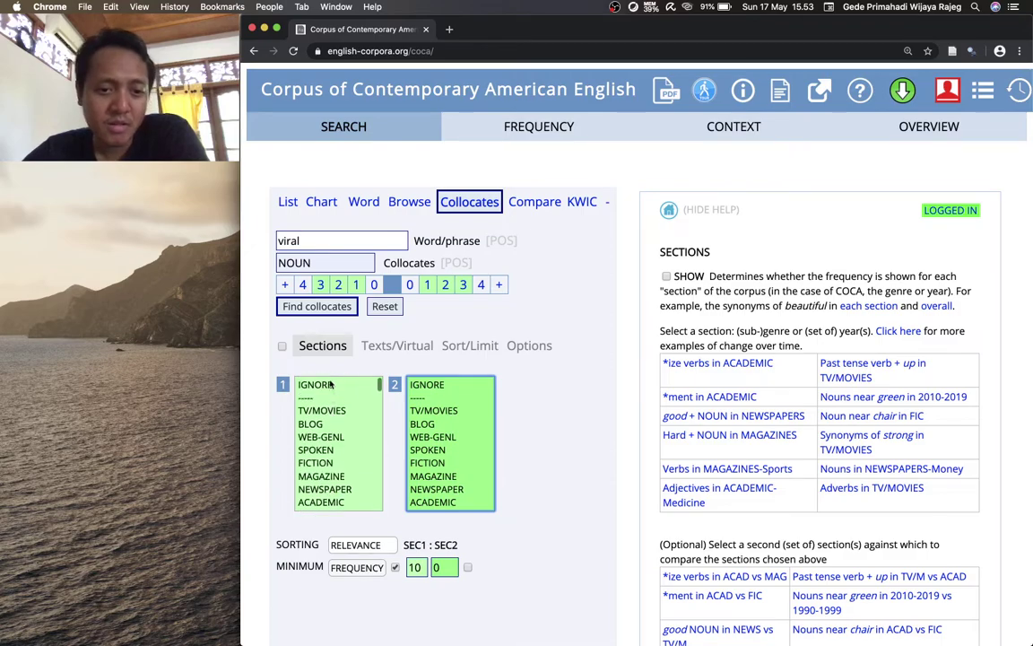
left_click(312, 385)
left_click(453, 385)
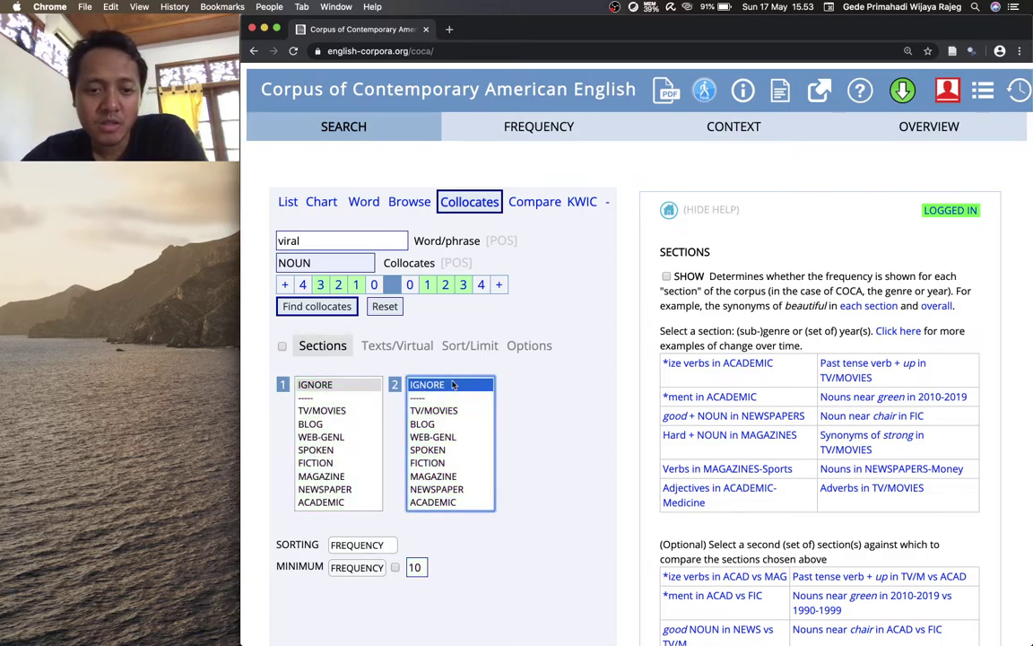
Choose 1990-1994 and 1995-1999 as section 1, and 2010-2014 and 2015-2019 as section 2
scroll(317, 414, "down", 3)
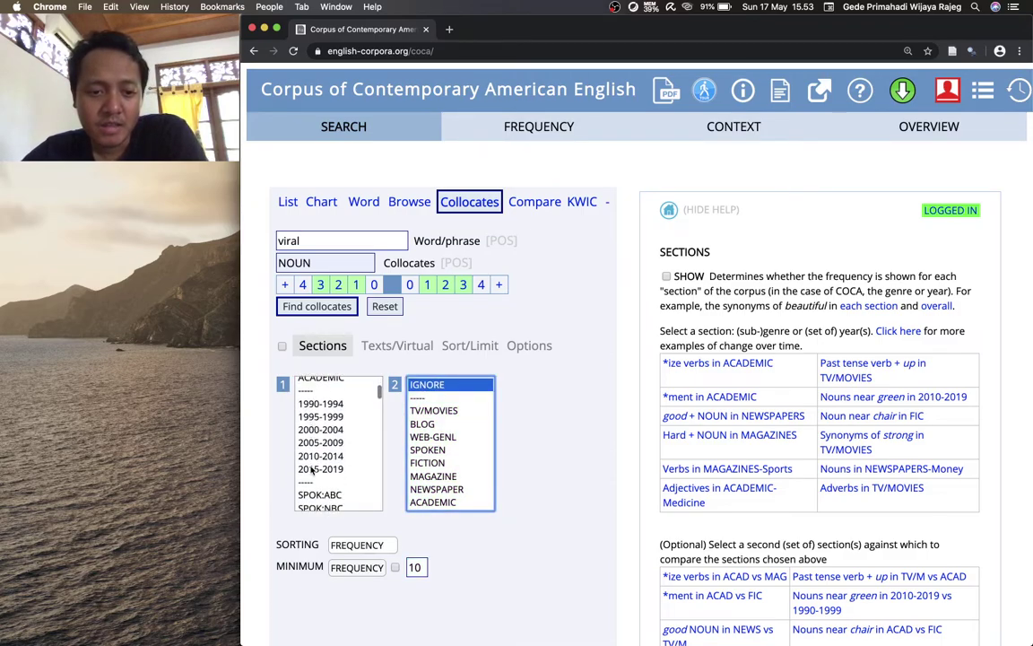
left_click(323, 406)
left_click(326, 415, "shift")
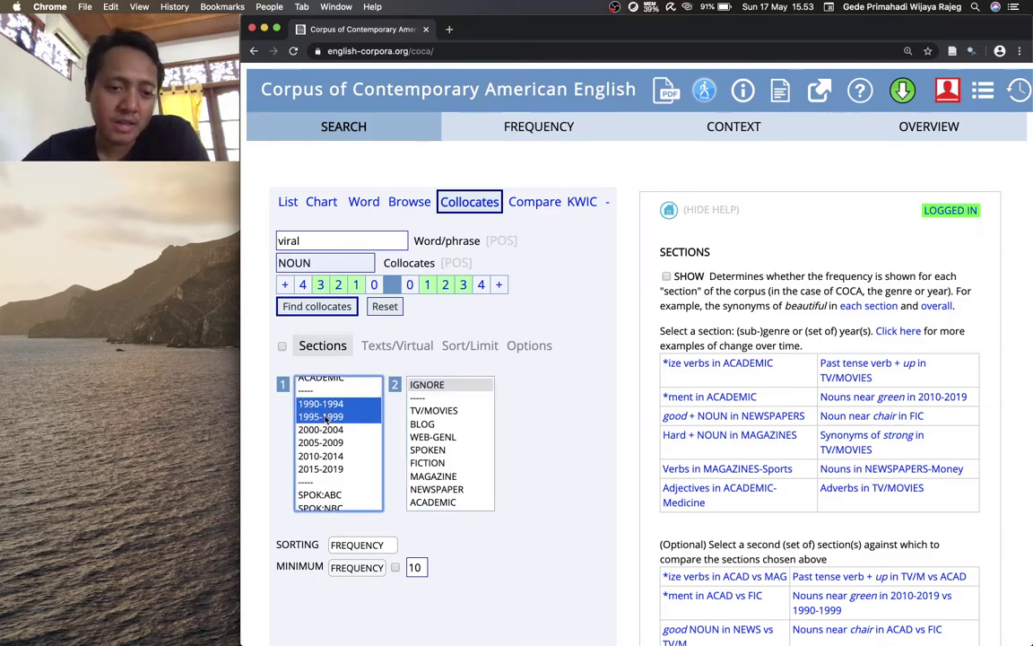
scroll(453, 476, "down", 1)
scroll(458, 478, "down", 4)
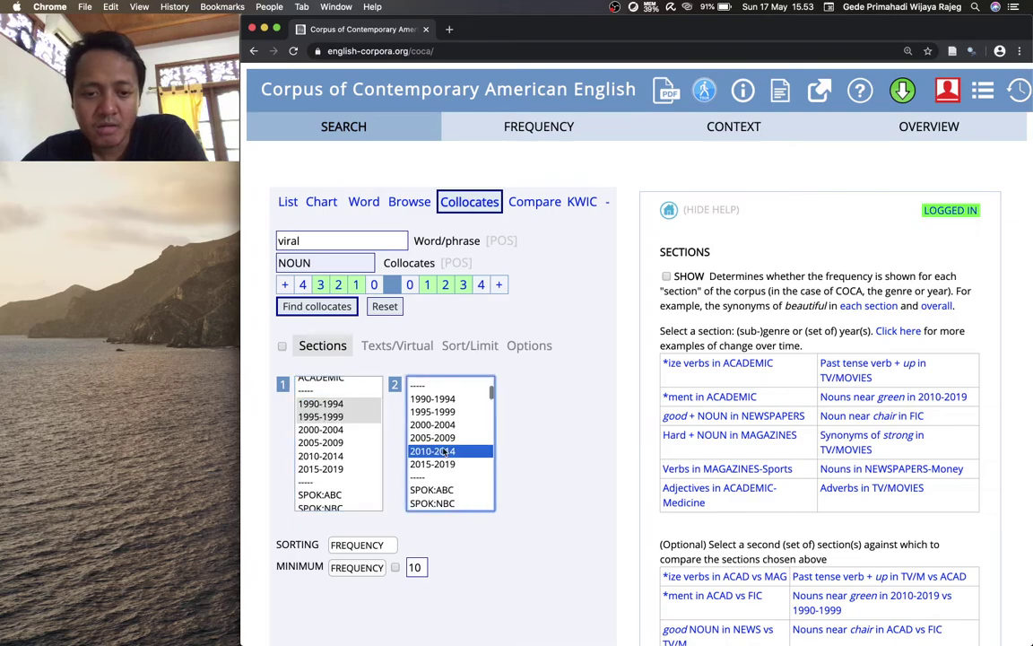
left_click_drag(434, 451, 445, 464)
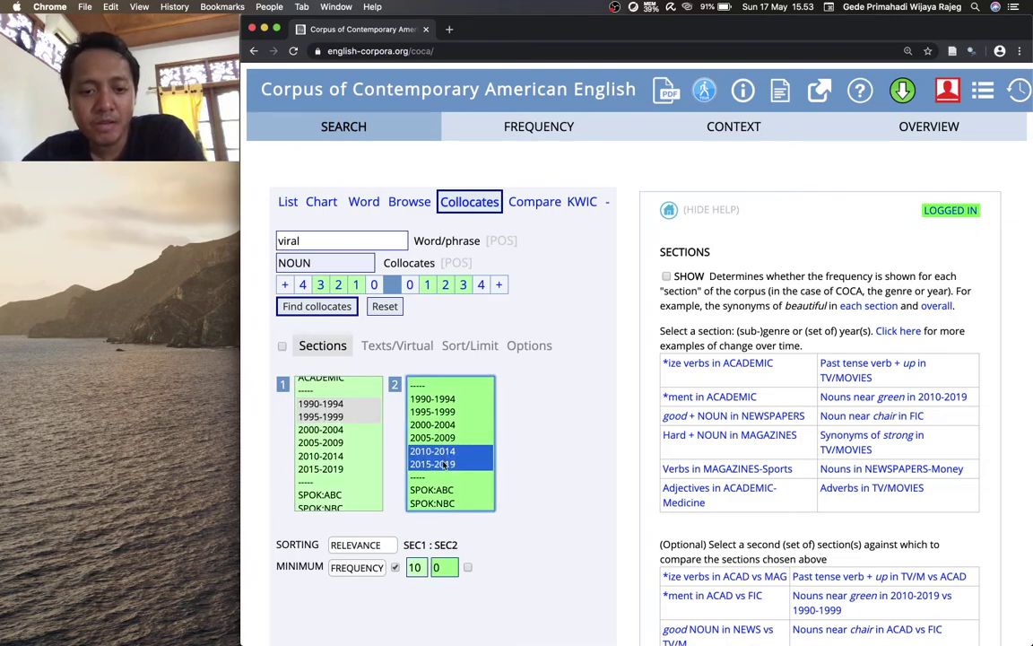
Find the noun collocates of "viral" for the two selected time spans and view the compared frequency tables
scroll(554, 517, "down", 2)
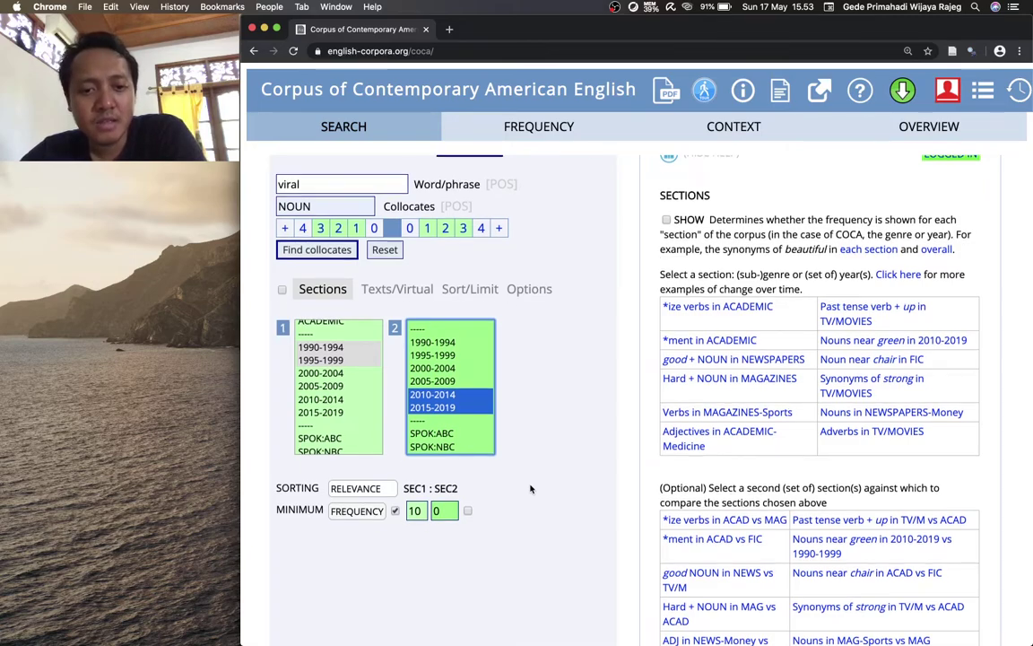
scroll(530, 489, "up", 2)
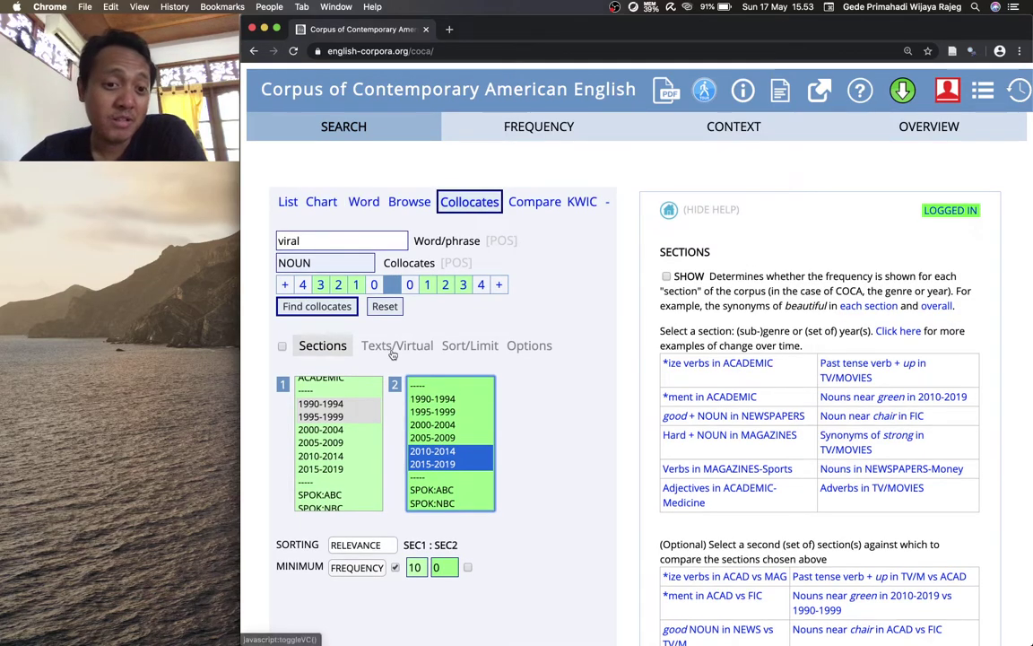
left_click(318, 306)
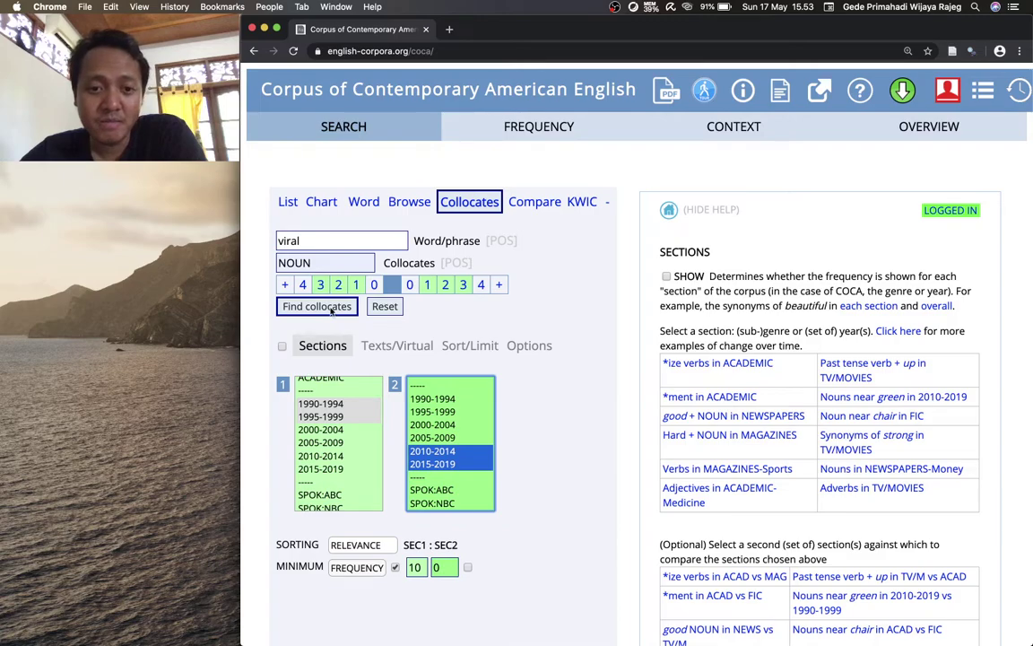
left_click(319, 305)
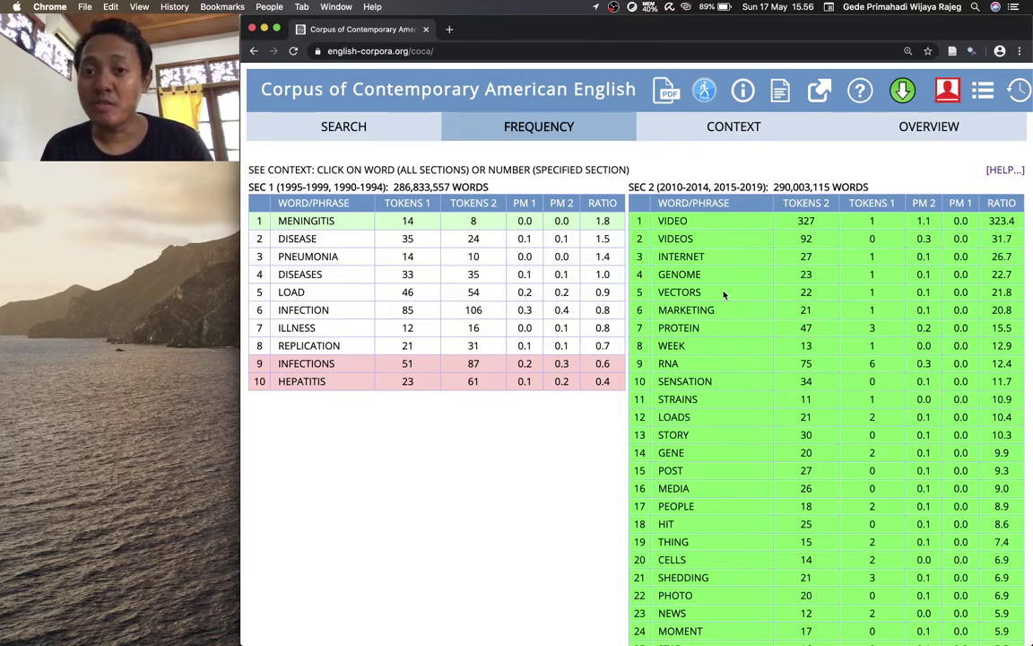
scroll(724, 294, "down", 1)
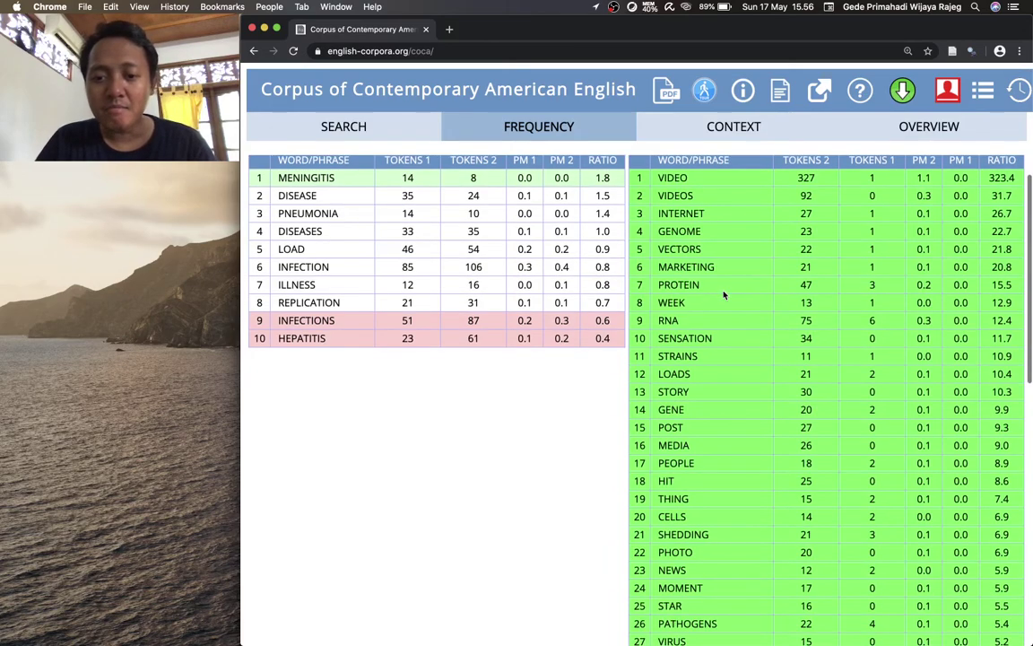
scroll(723, 294, "up", 1)
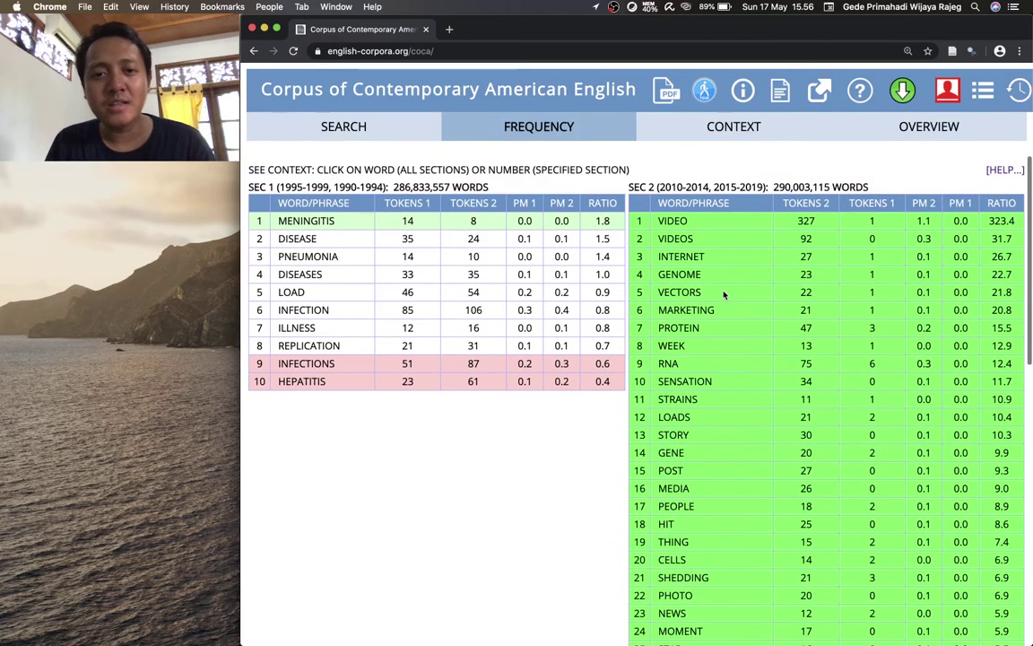